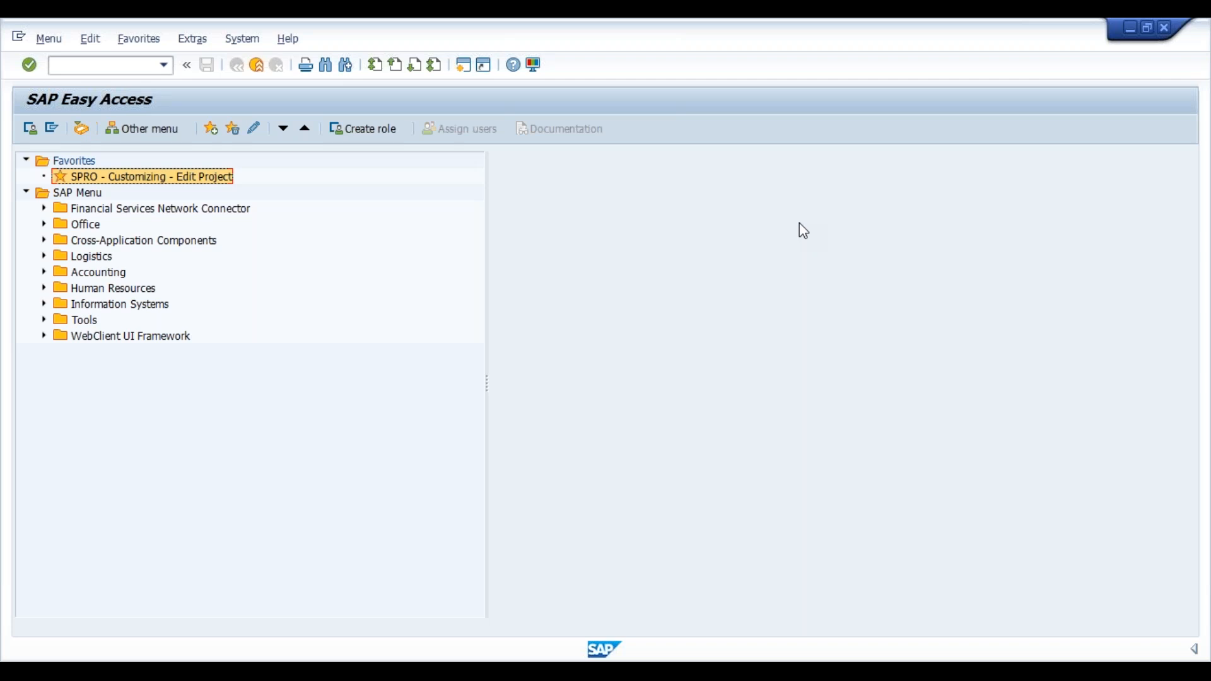
Launch the SPRO 'Customizing - Edit Project' favourite from the SAP Easy Access menu.
double_click(89, 182)
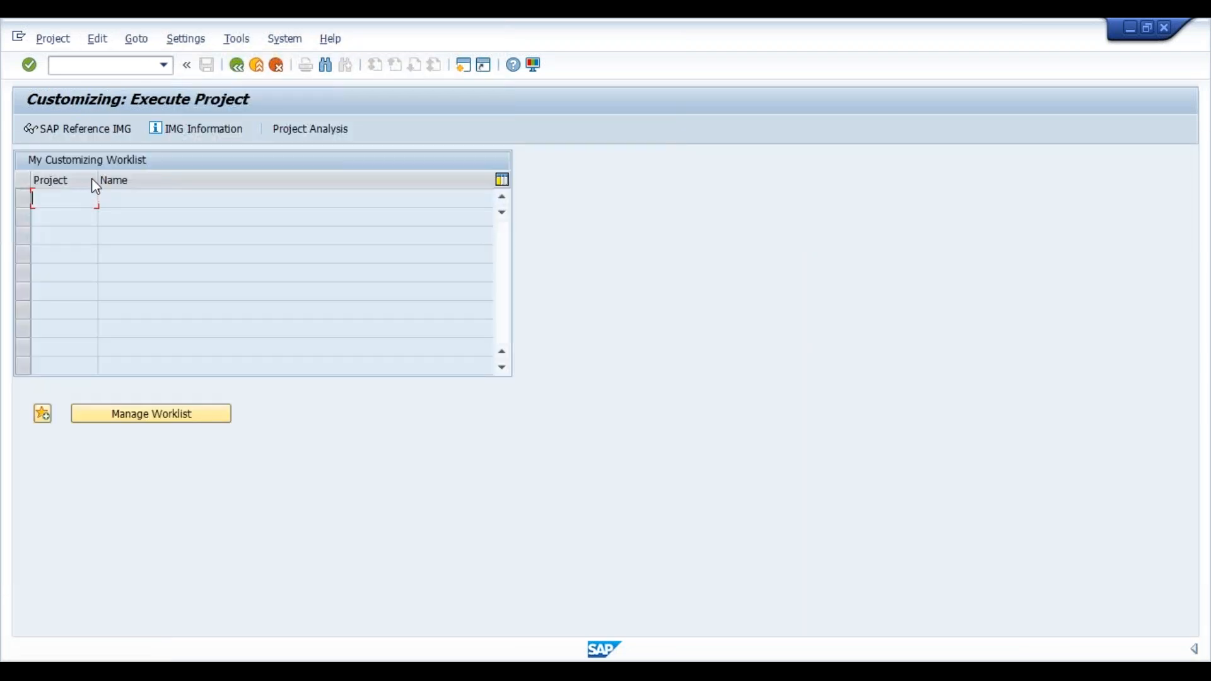
Open the SAP Reference IMG and move to the Personnel Management node.
left_click(93, 127)
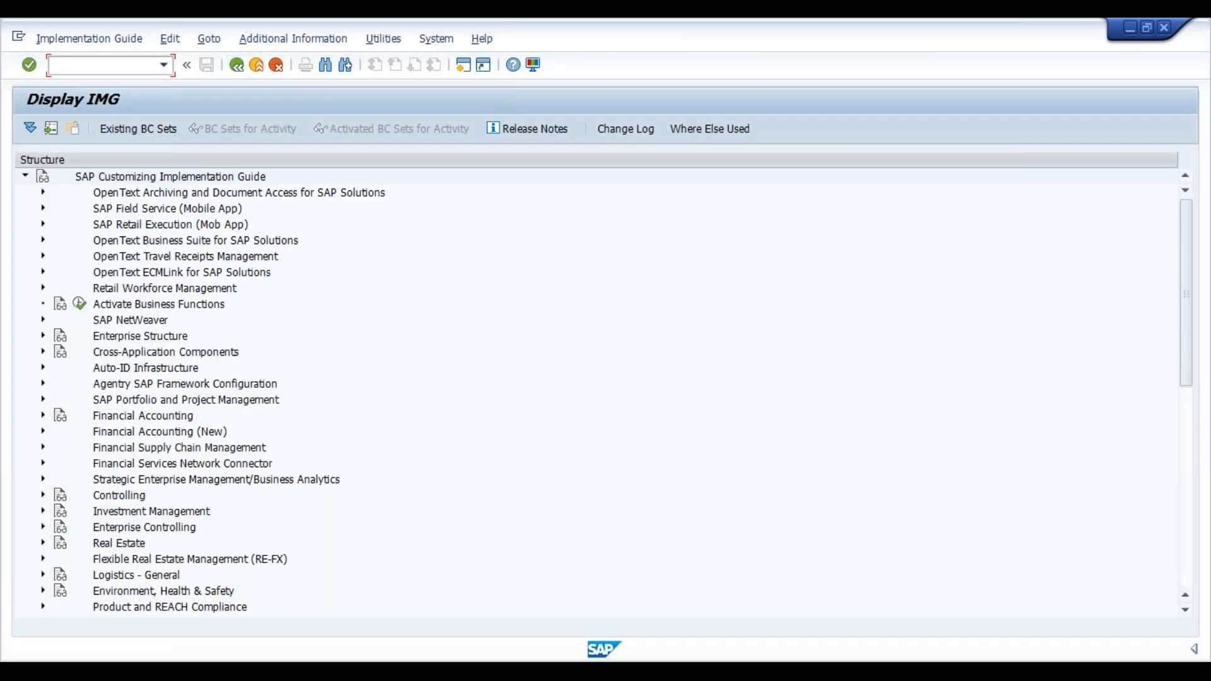
left_click(162, 210)
key("Down")
key("Down")
key("Down")
key("Down")
key("Down")
key("Down")
key("Down")
key("Down")
key("Down")
key("Down")
key("Down")
key("Down")
key("Down")
key("Down")
key("Down")
key("Down")
key("Down")
key("Down")
key("Down")
key("Down")
key("Down")
key("Down")
key("Down")
key("Down")
key("Down")
key("Down")
key("Down")
key("Down")
key("Down")
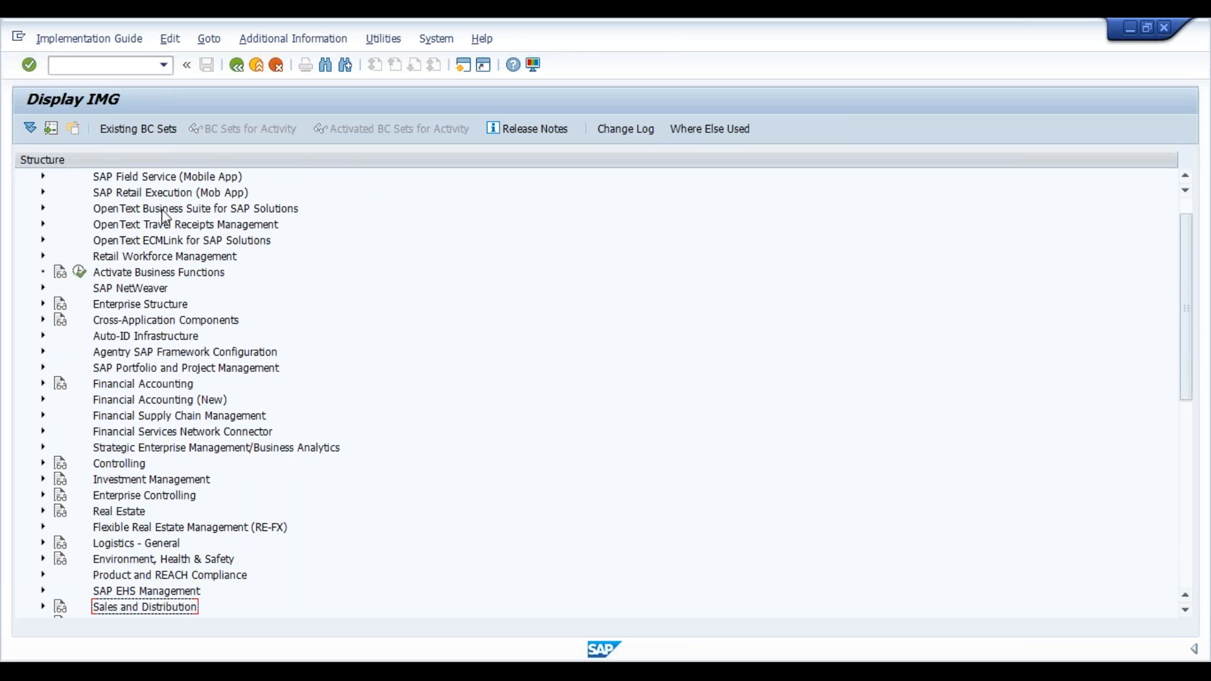
key("Down")
key("Down")
key("Down")
key("Down")
key("Down")
key("Down")
key("Down")
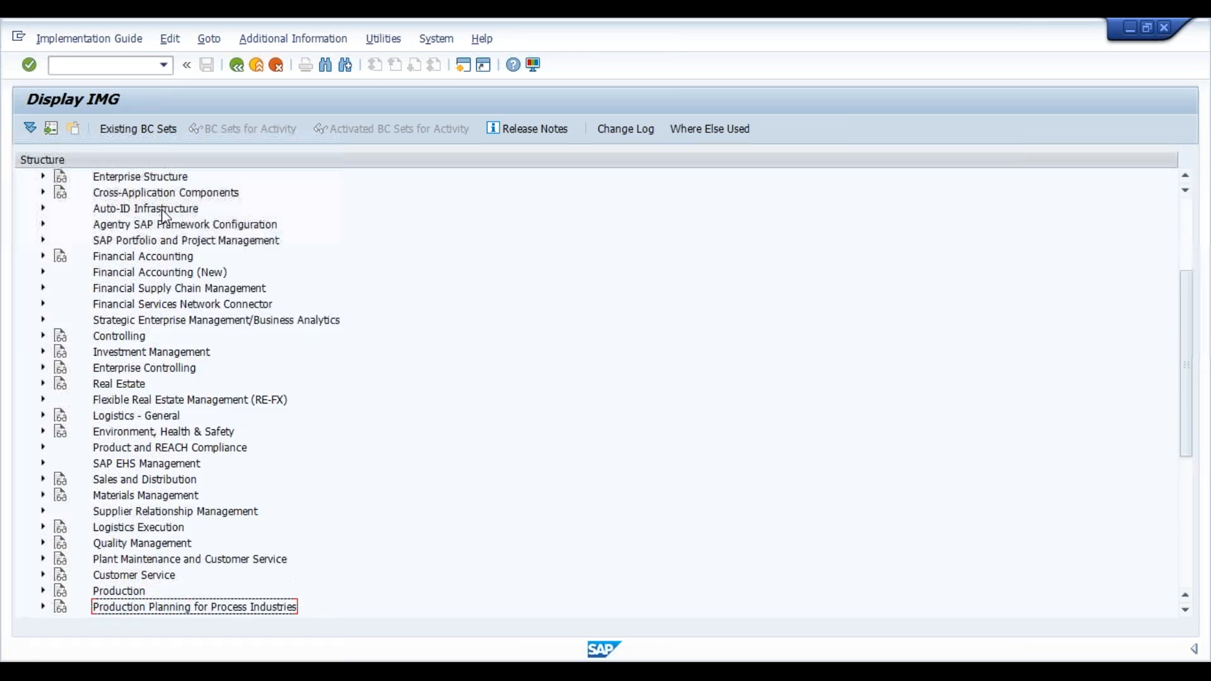
key("Down")
key("Up")
Expand Personnel Administration > Organizational Data > Organizational Assignment down to Create control record.
key("Right")
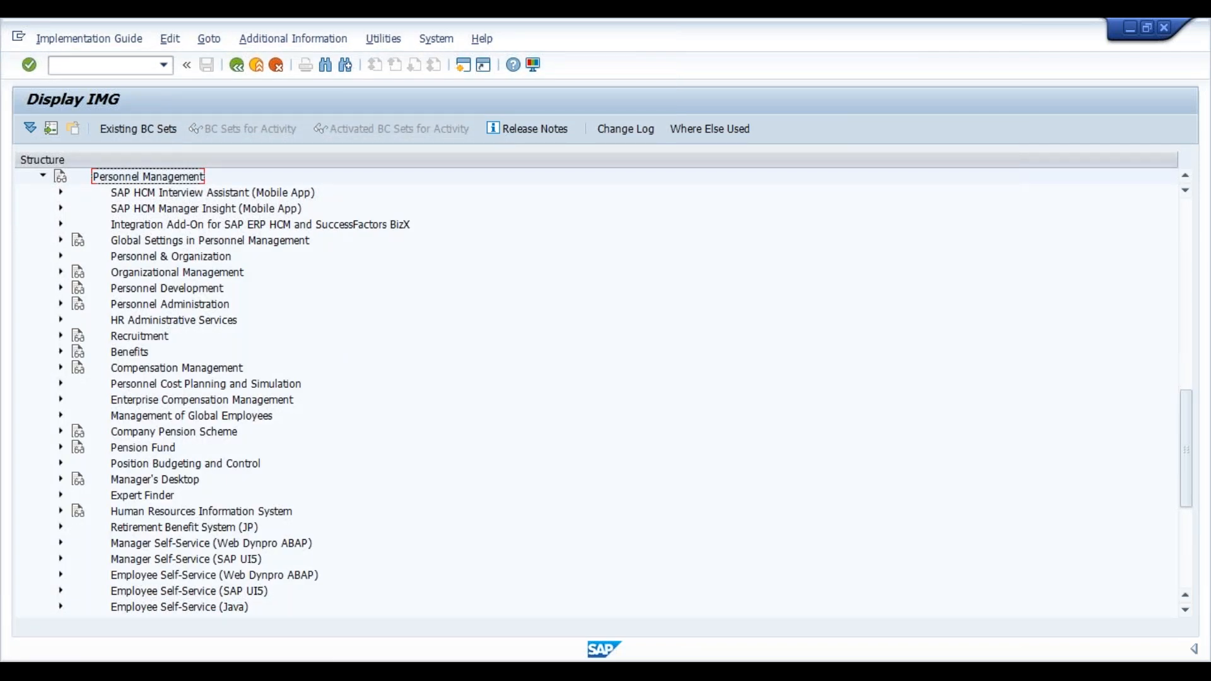
key("Down")
key("Down")
key("Down")
key("Down")
key("Down")
key("Down")
key("Down")
key("Down")
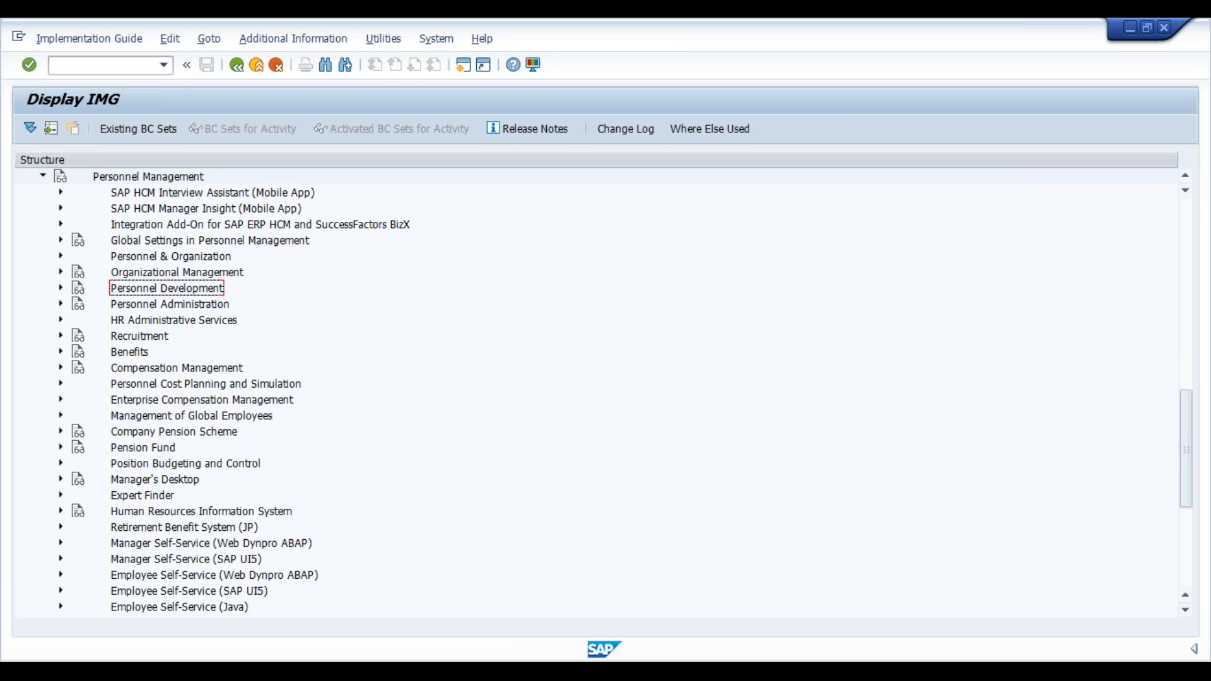
key("Right")
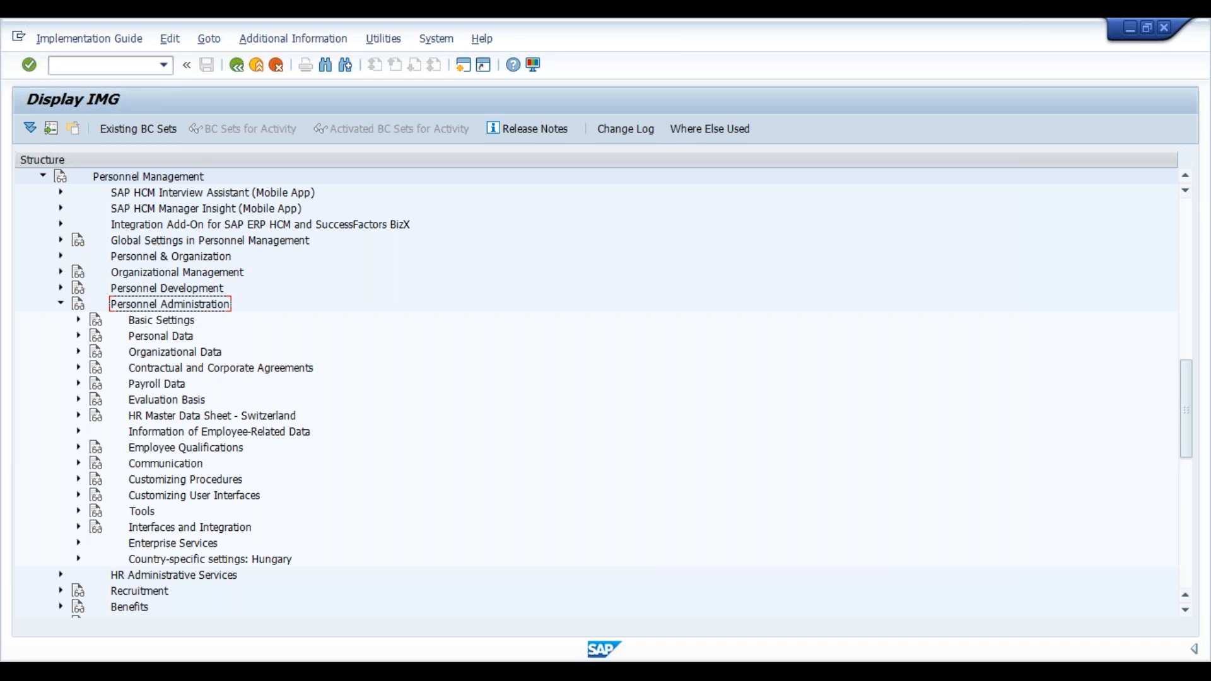
key("Down")
key("Down")
key("Down")
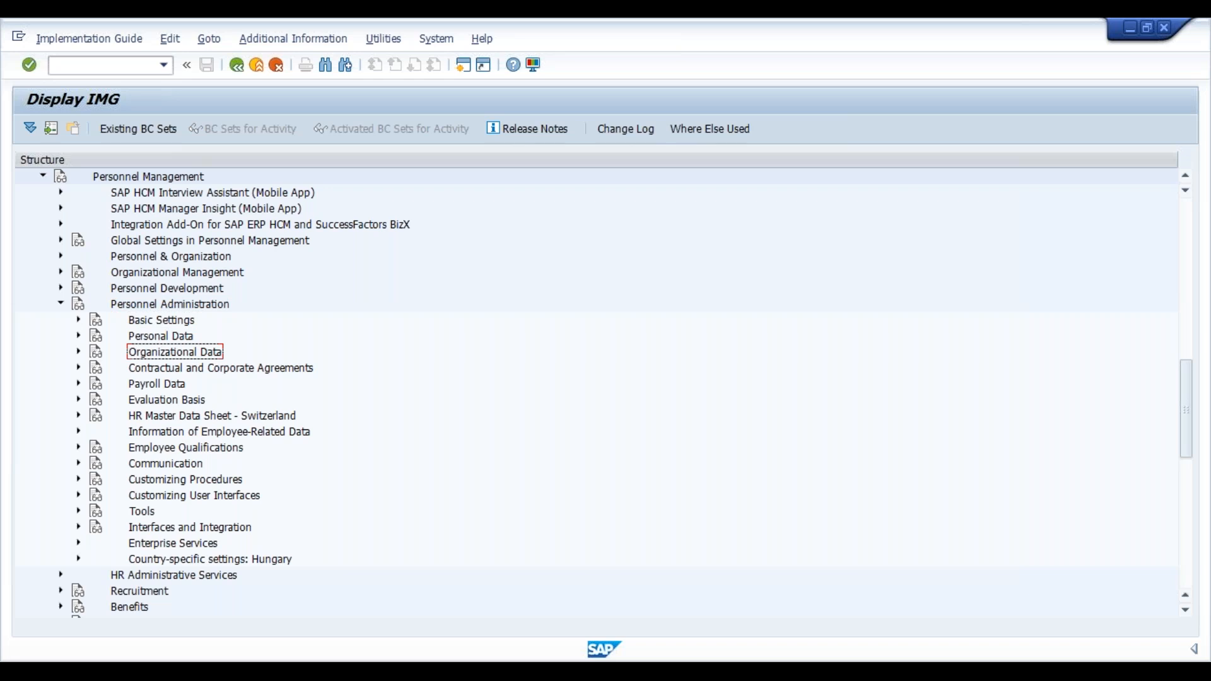
key("Right")
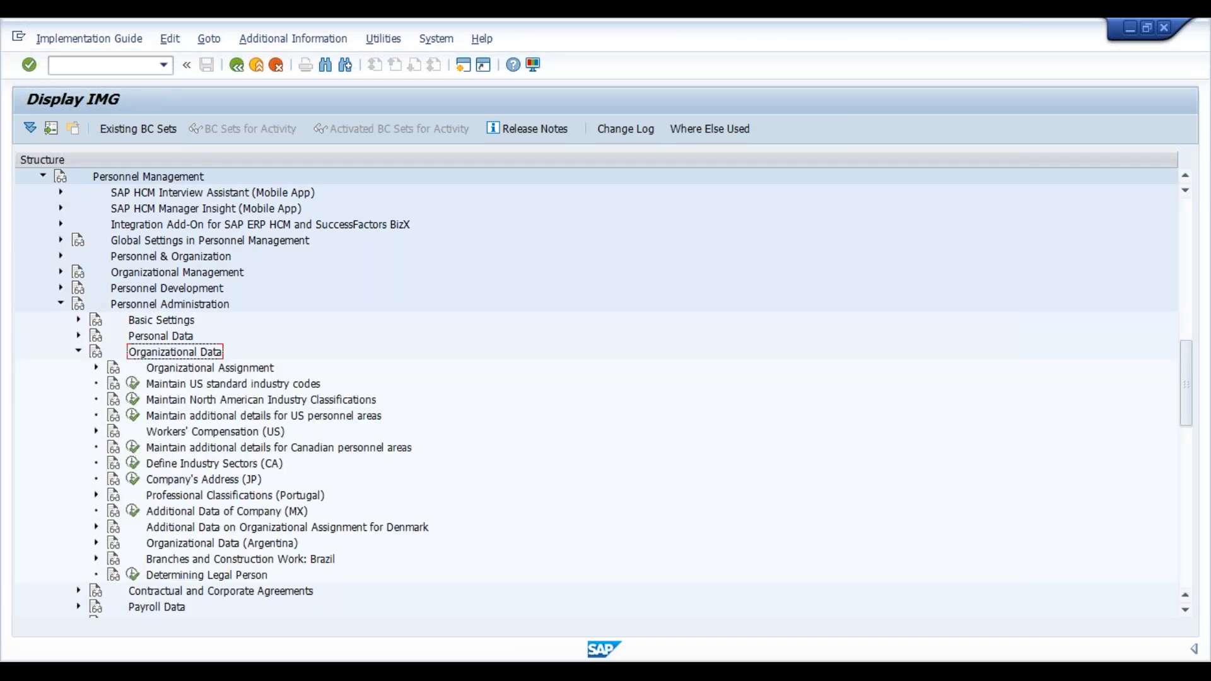
key("Down")
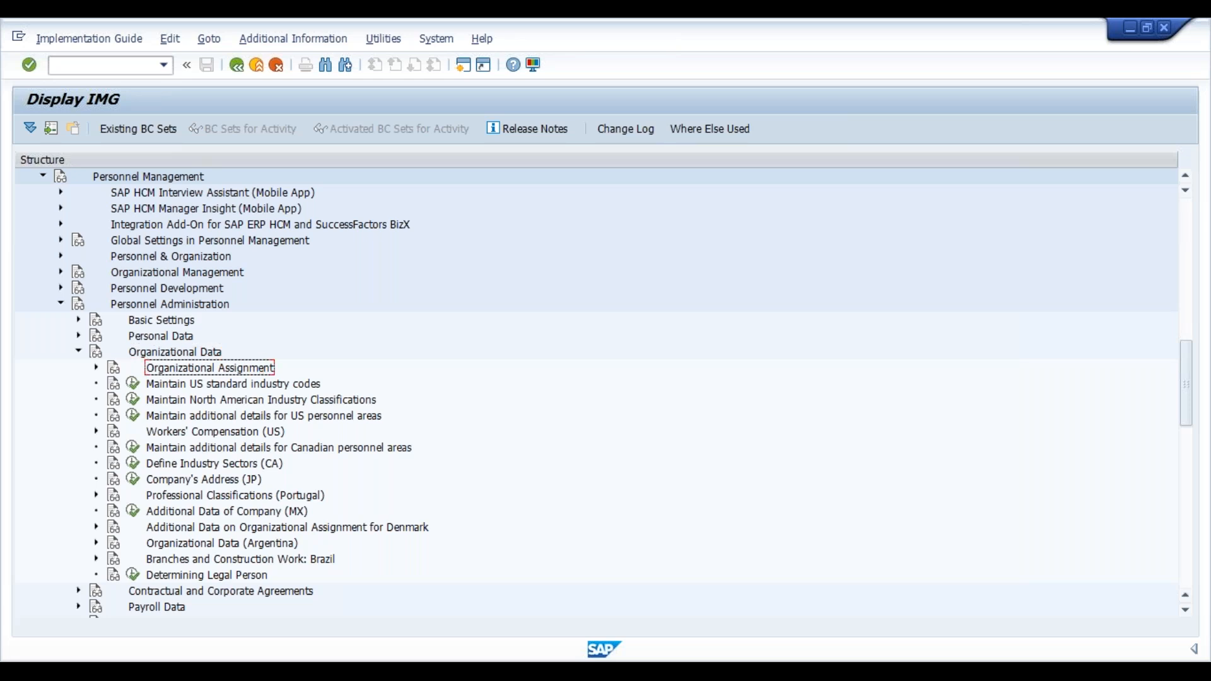
key("Right")
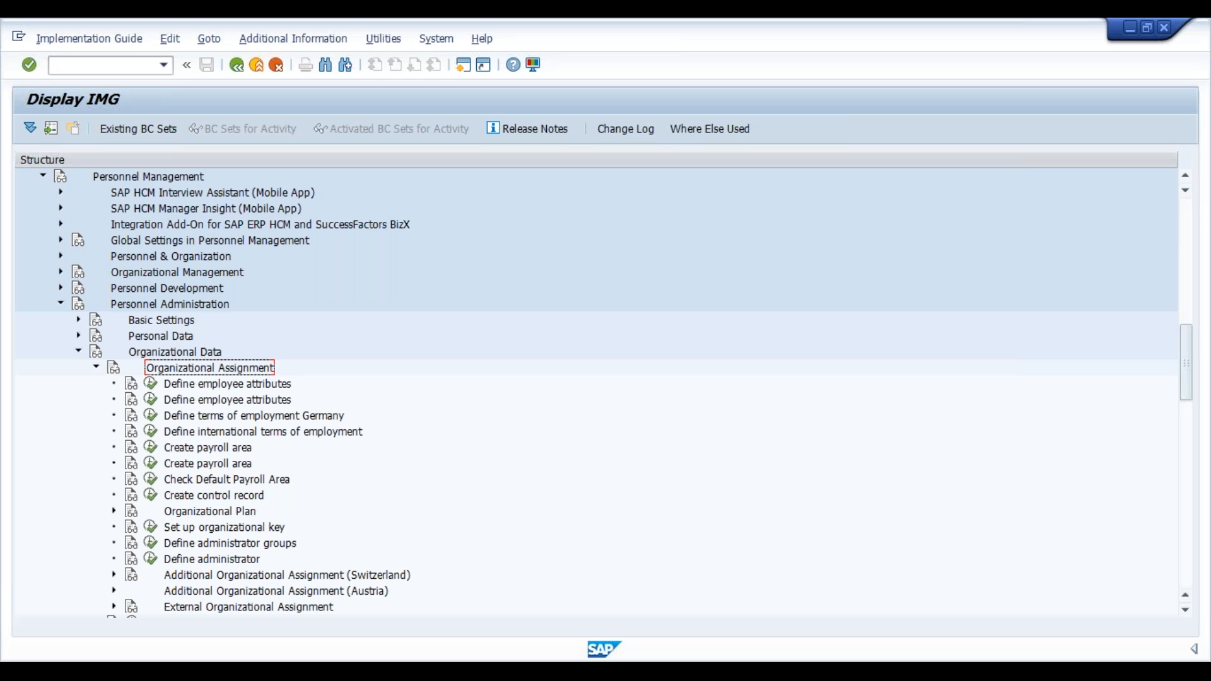
key("Down")
key("Down")
key("Down")
key("Down")
key("Down")
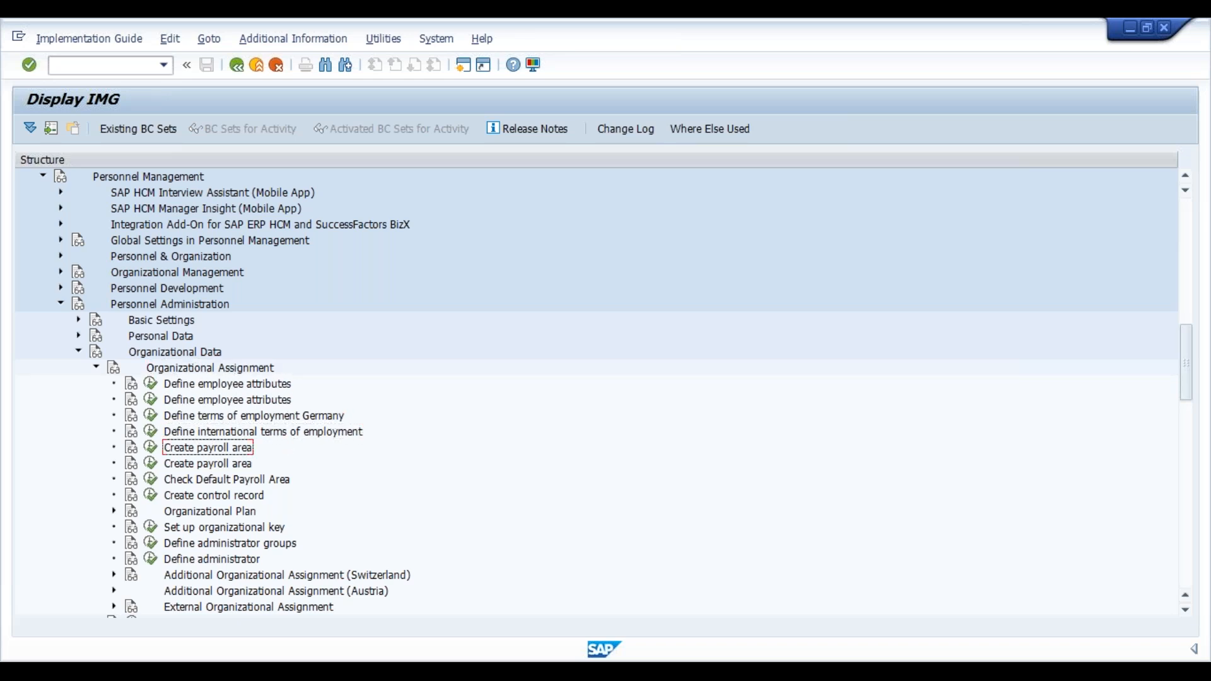
key("Down")
key("Down")
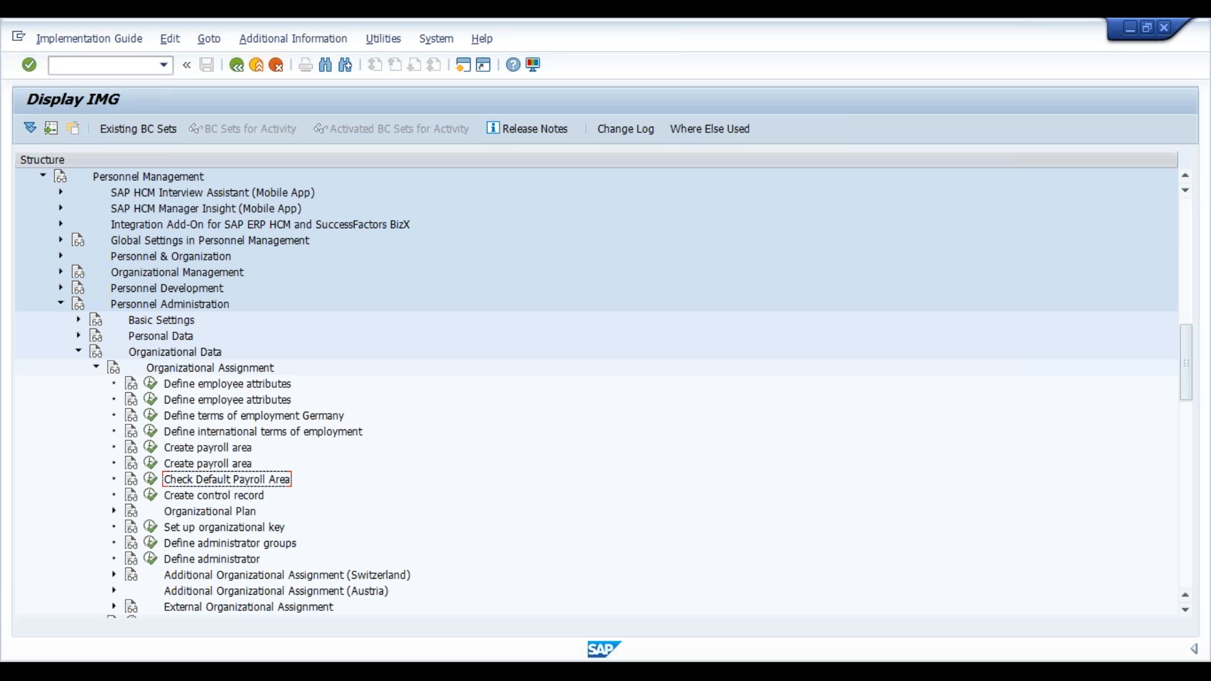
key("Down")
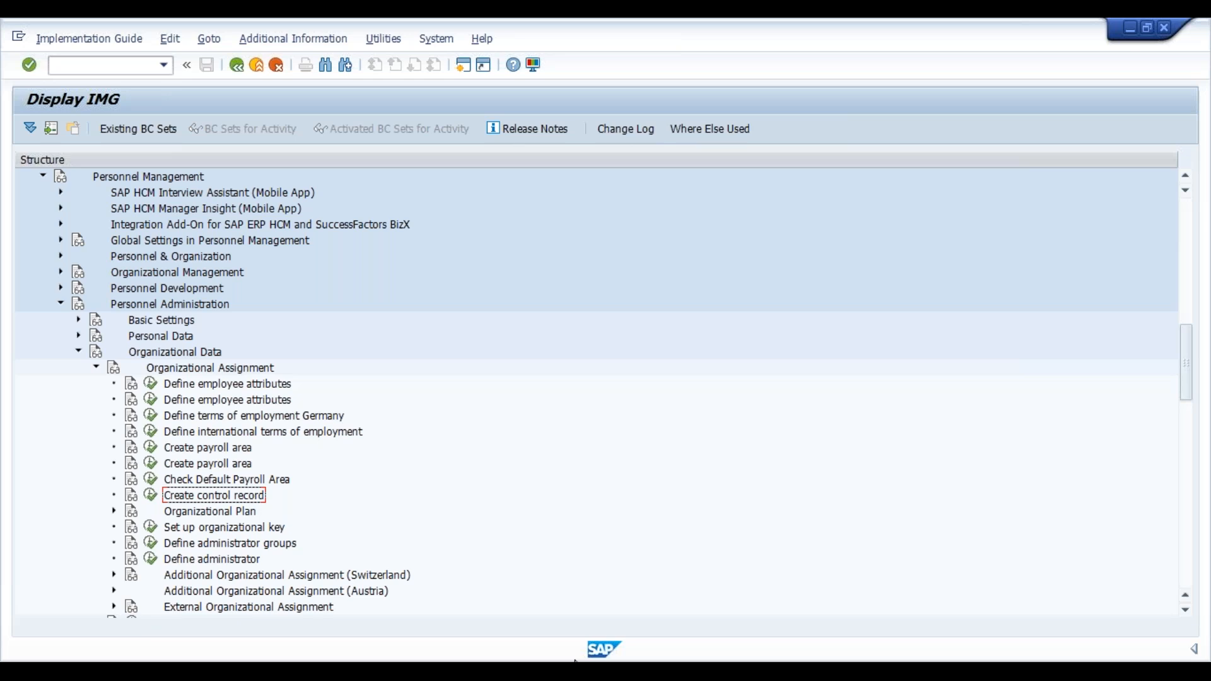
left_click(131, 497)
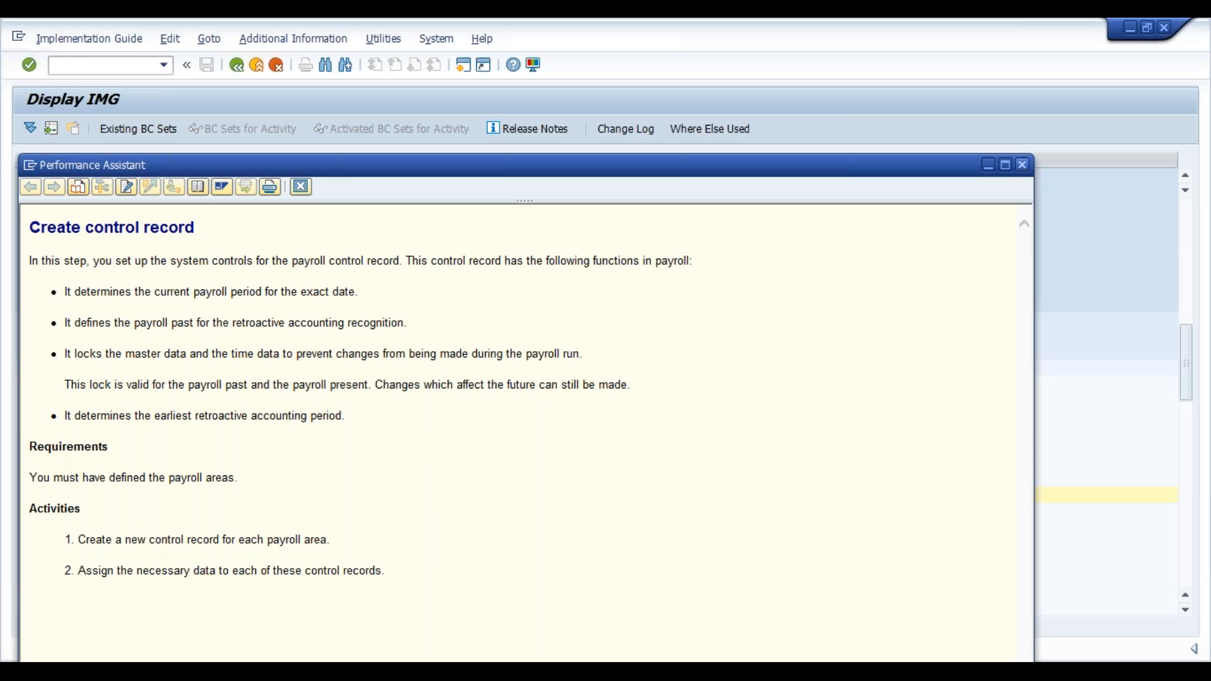
left_click(1023, 165)
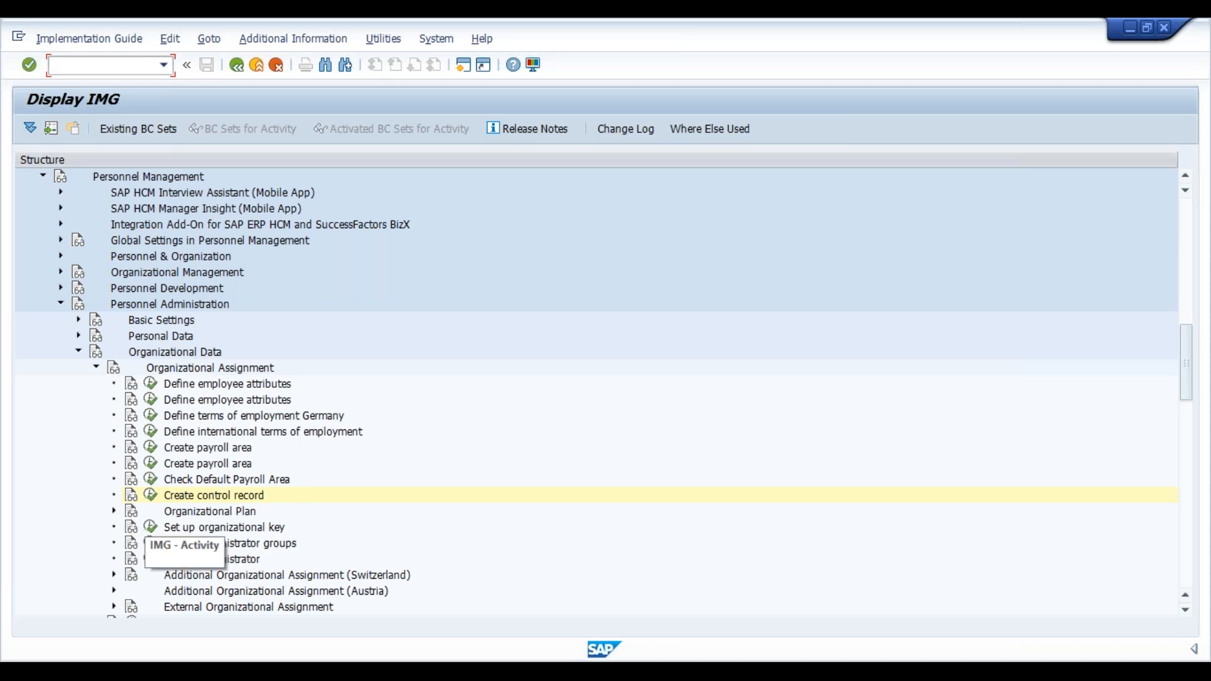
Run Create control record for payroll area VM (VI Industries Mumbai) and create a new record.
left_click(150, 497)
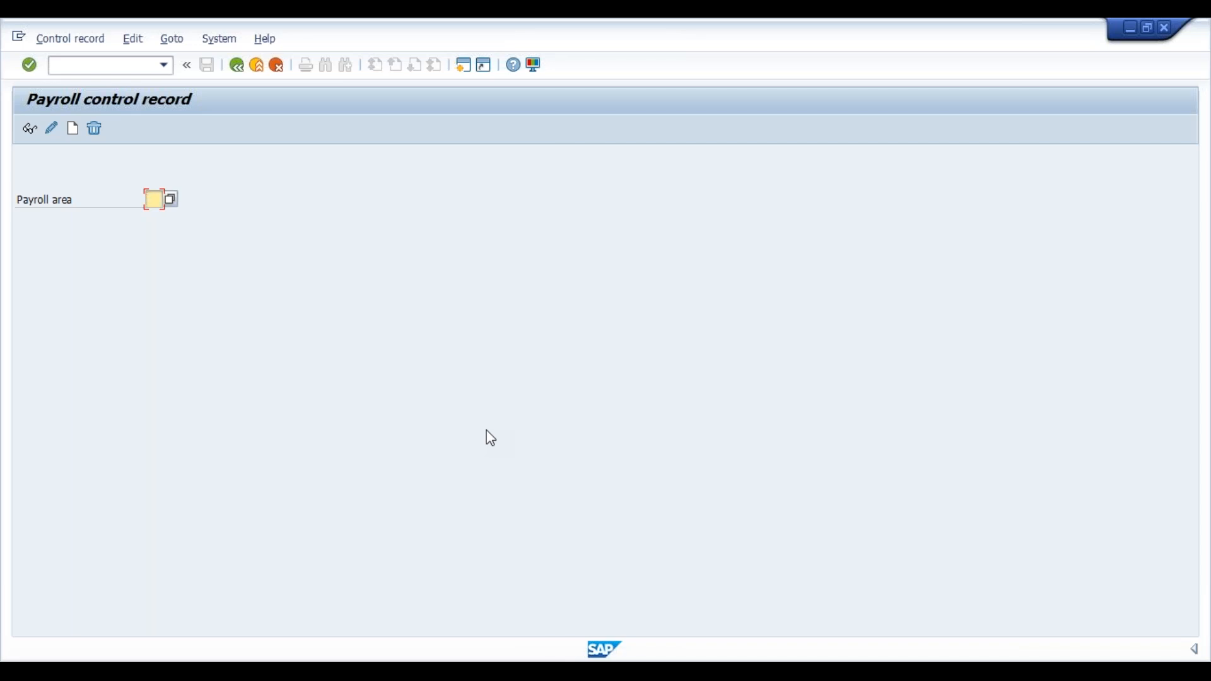
key("BackSpace")
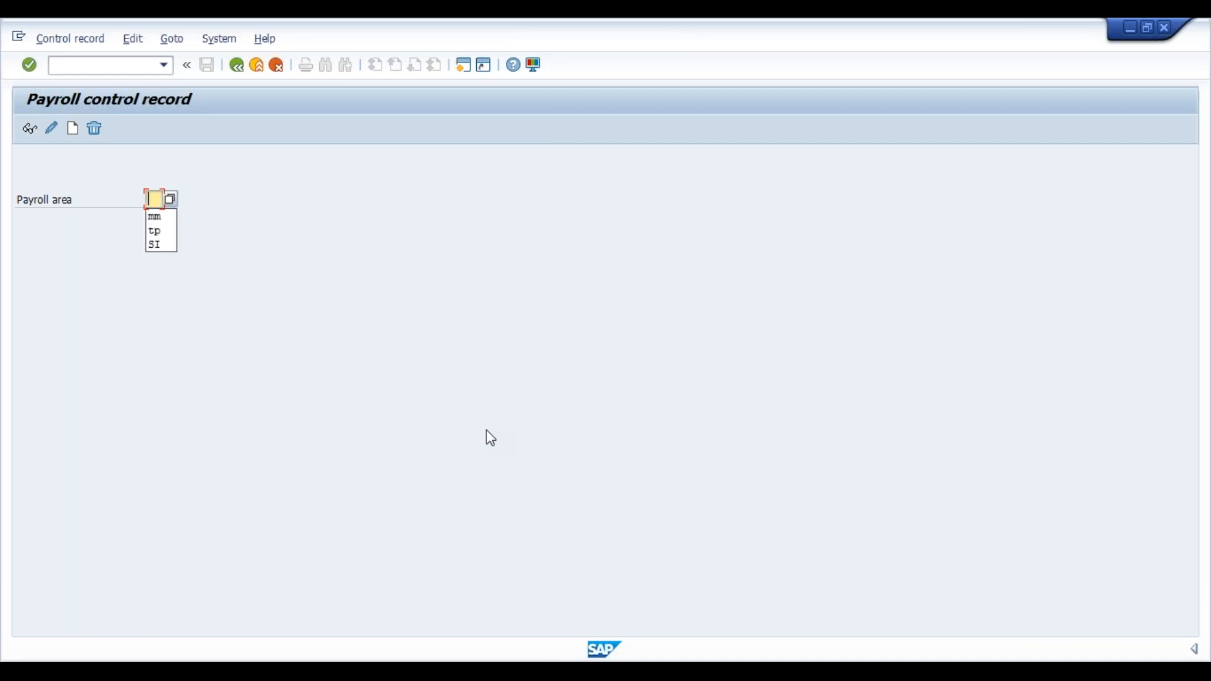
type("v")
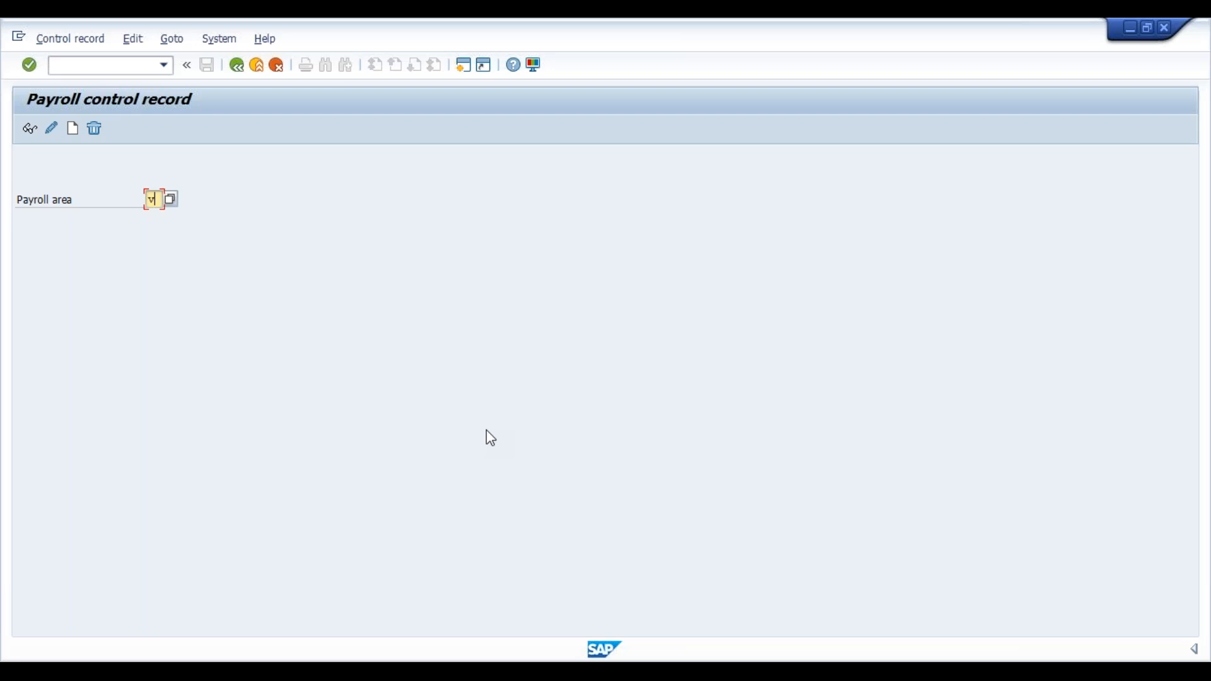
type("m")
key("Return")
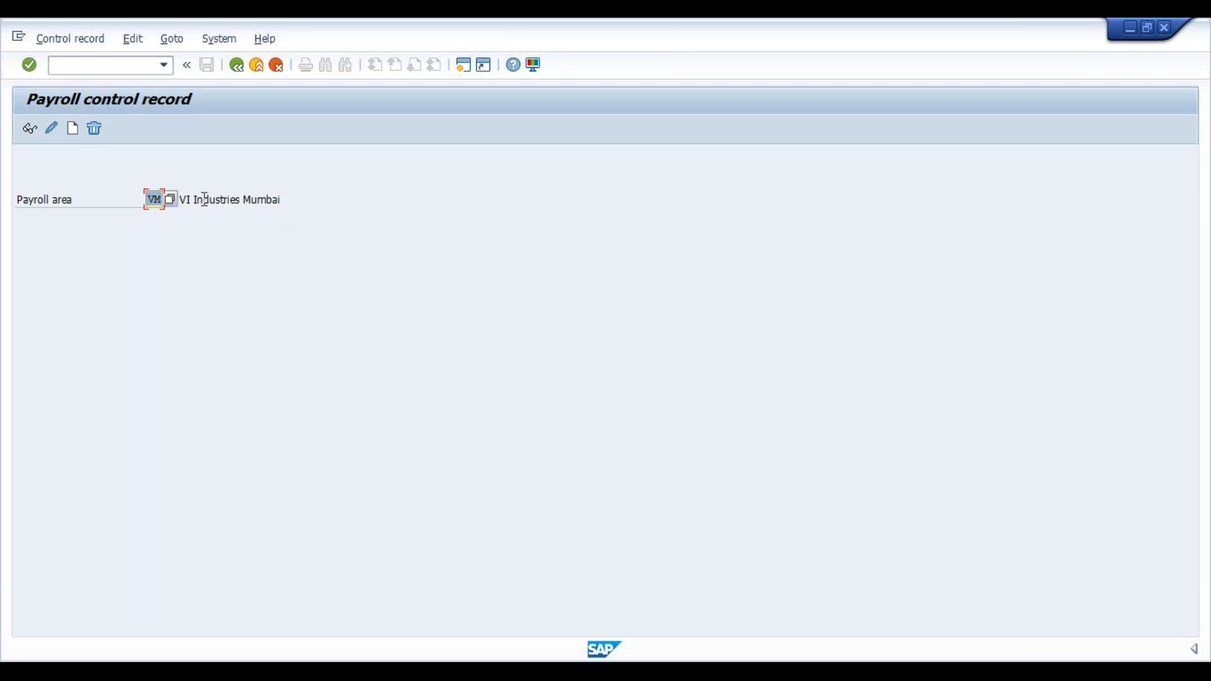
left_click_drag(279, 199, 179, 196)
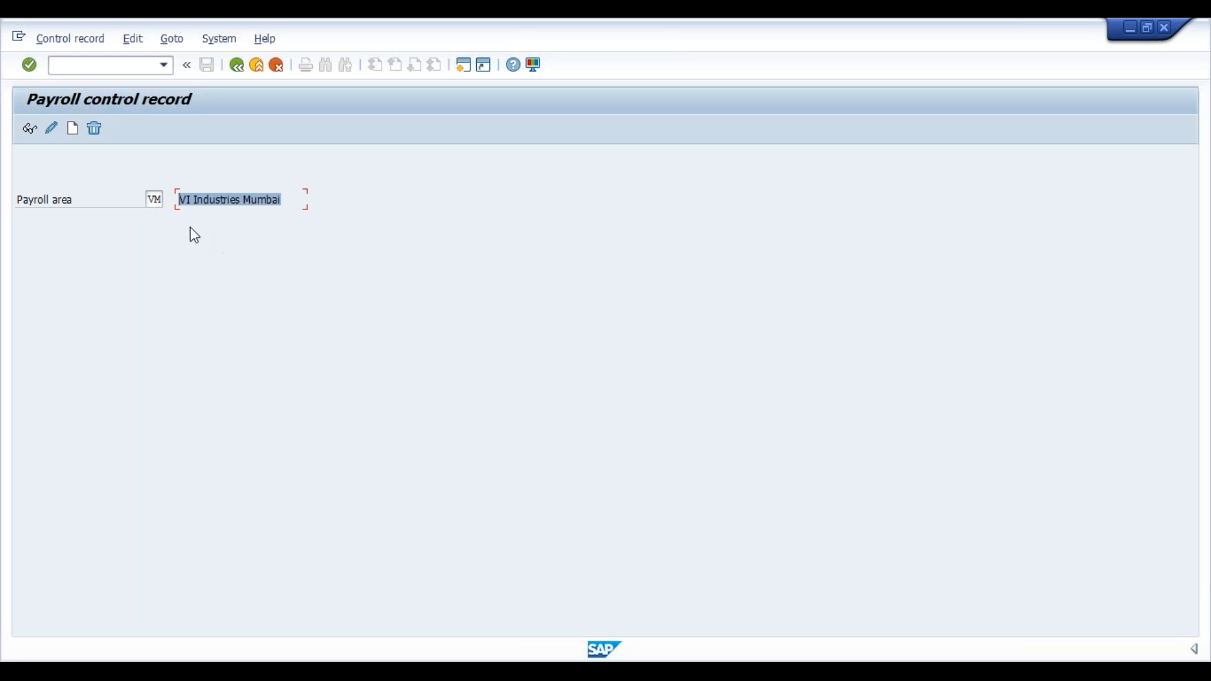
left_click(72, 129)
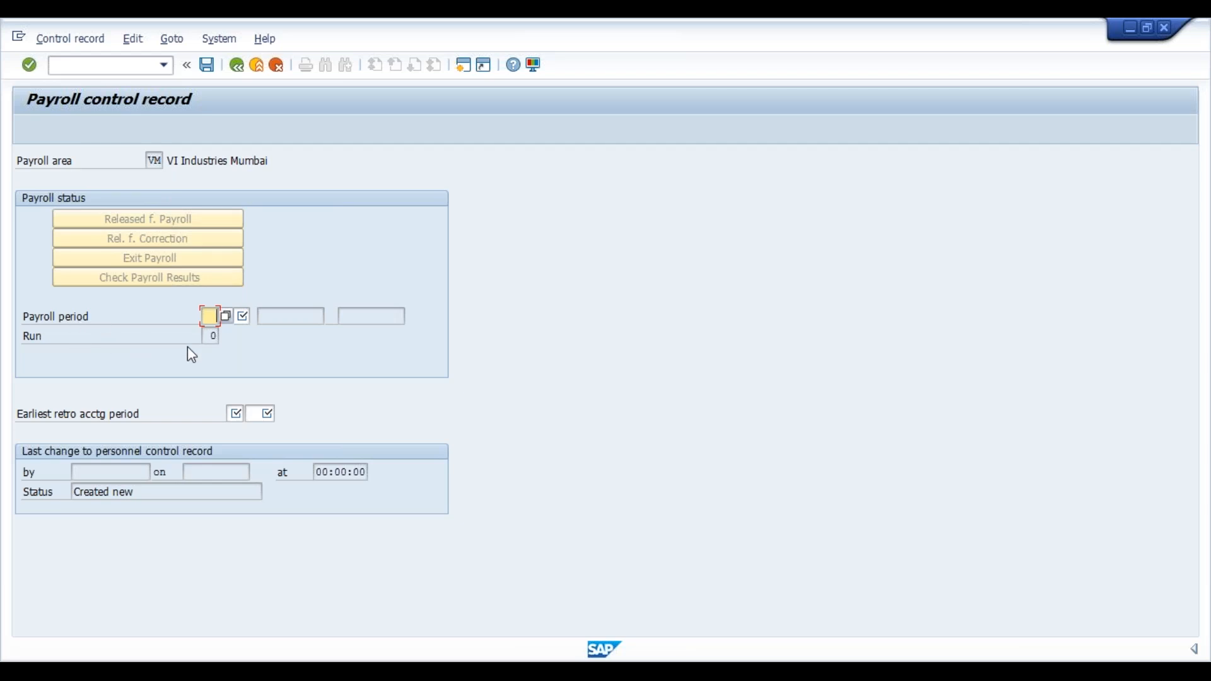
Enter payroll period 10 / 2020 and earliest retro accounting period 09 / 2020, then validate.
type("10")
key("Tab")
type("2020")
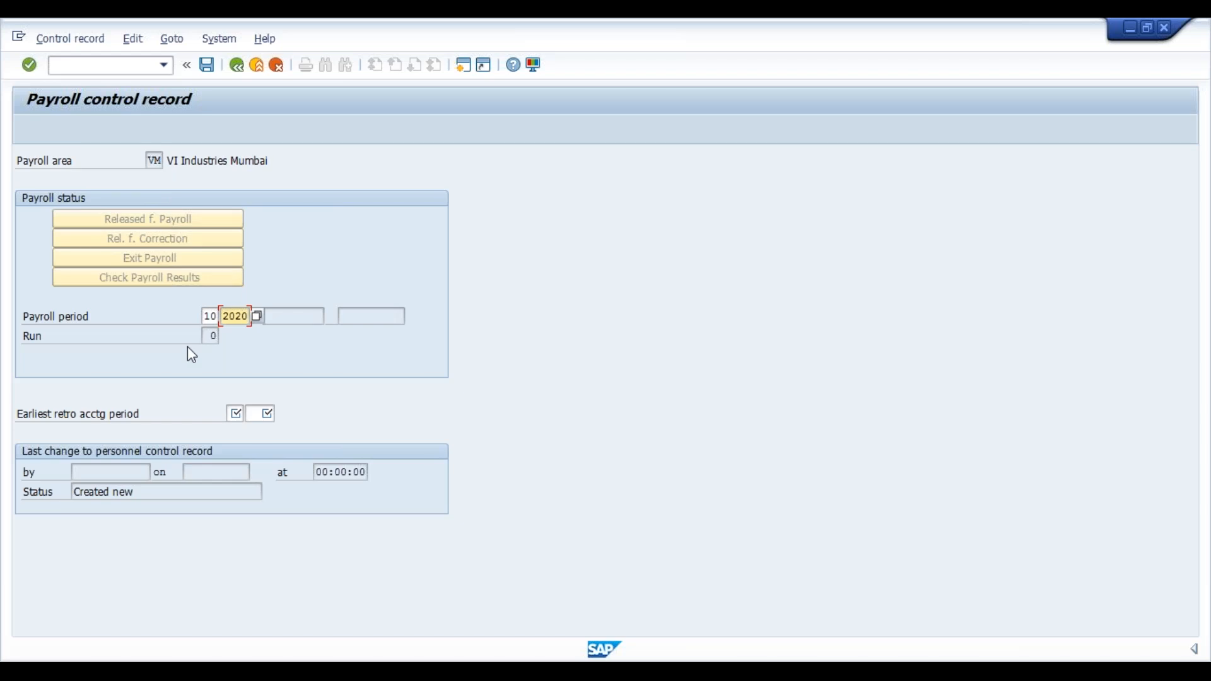
key("Tab")
key("Tab")
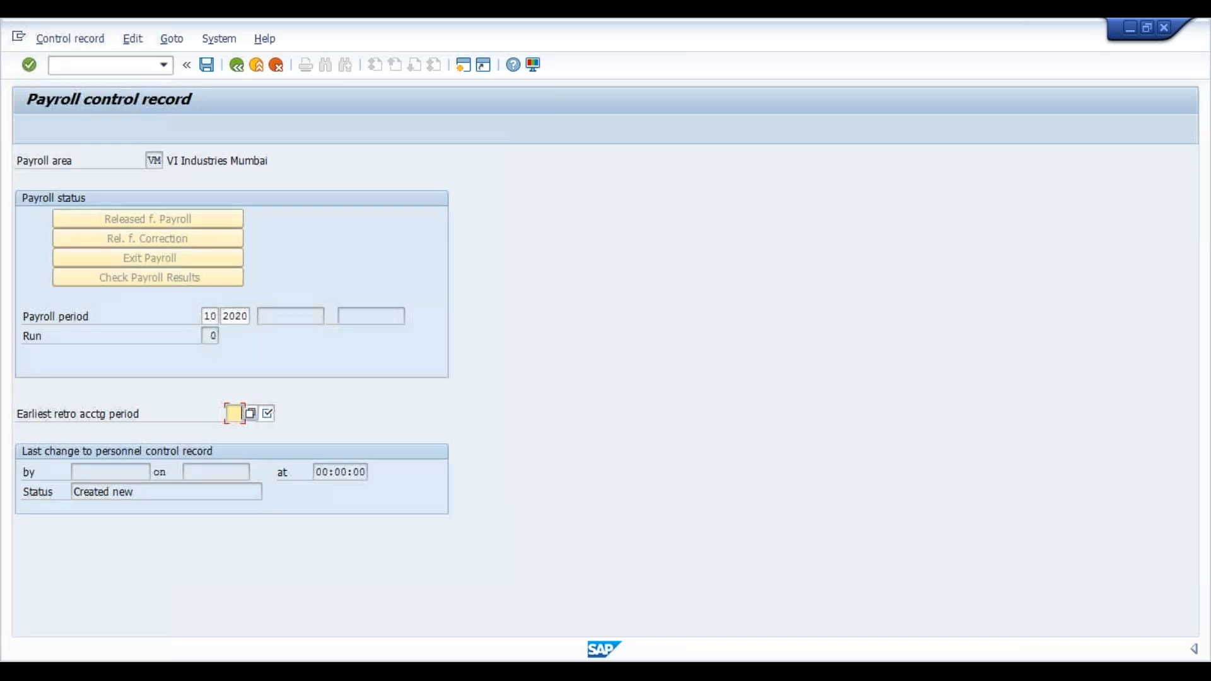
type("08")
key("BackSpace")
key("BackSpace")
type("09")
key("Tab")
type("2020")
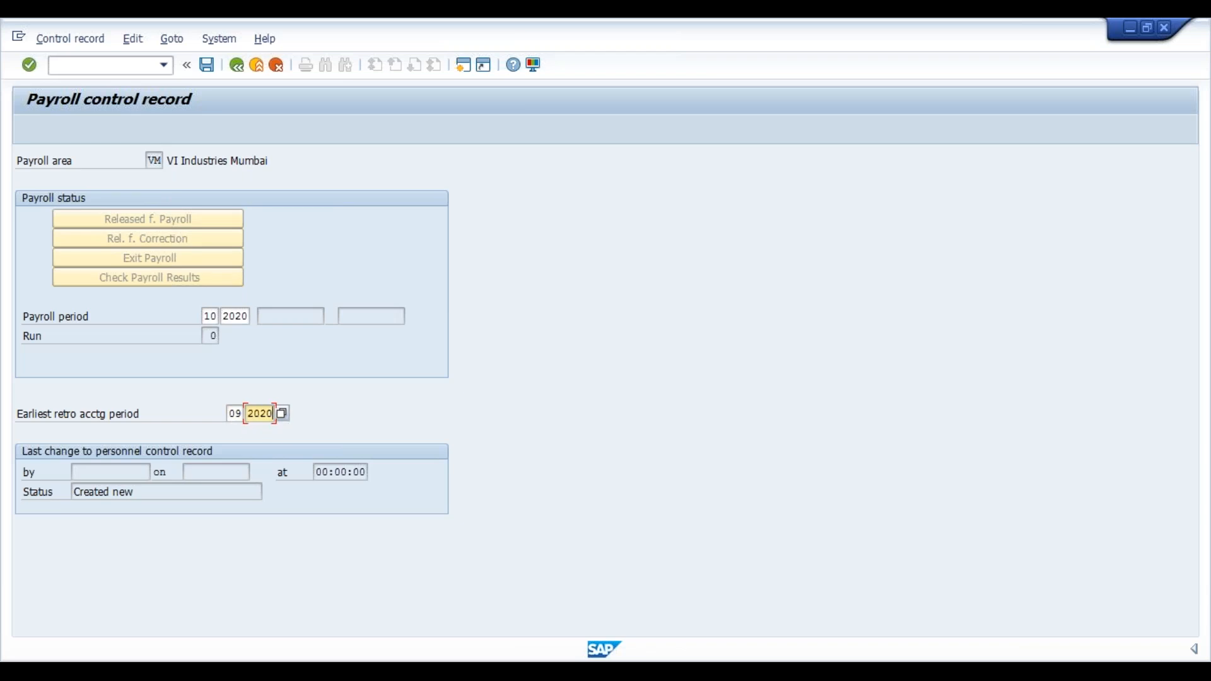
key("Return")
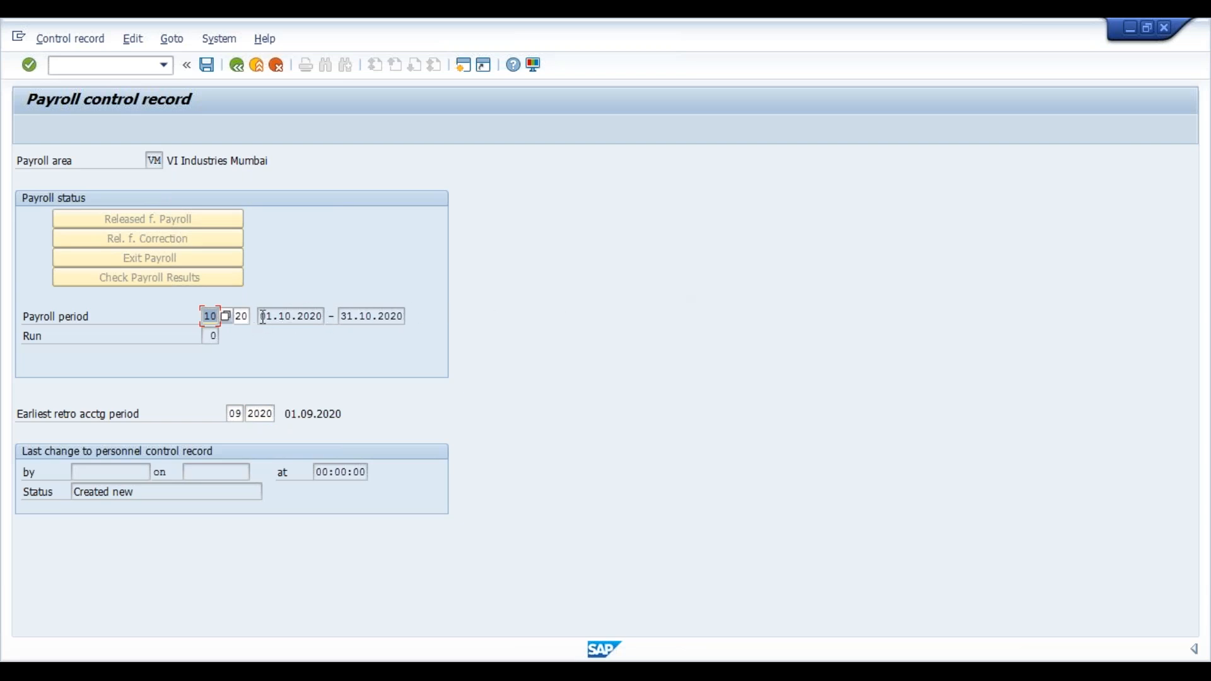
Check the 01.10.2020–31.10.2020 period dates and save the VM control record.
left_click_drag(260, 316, 326, 316)
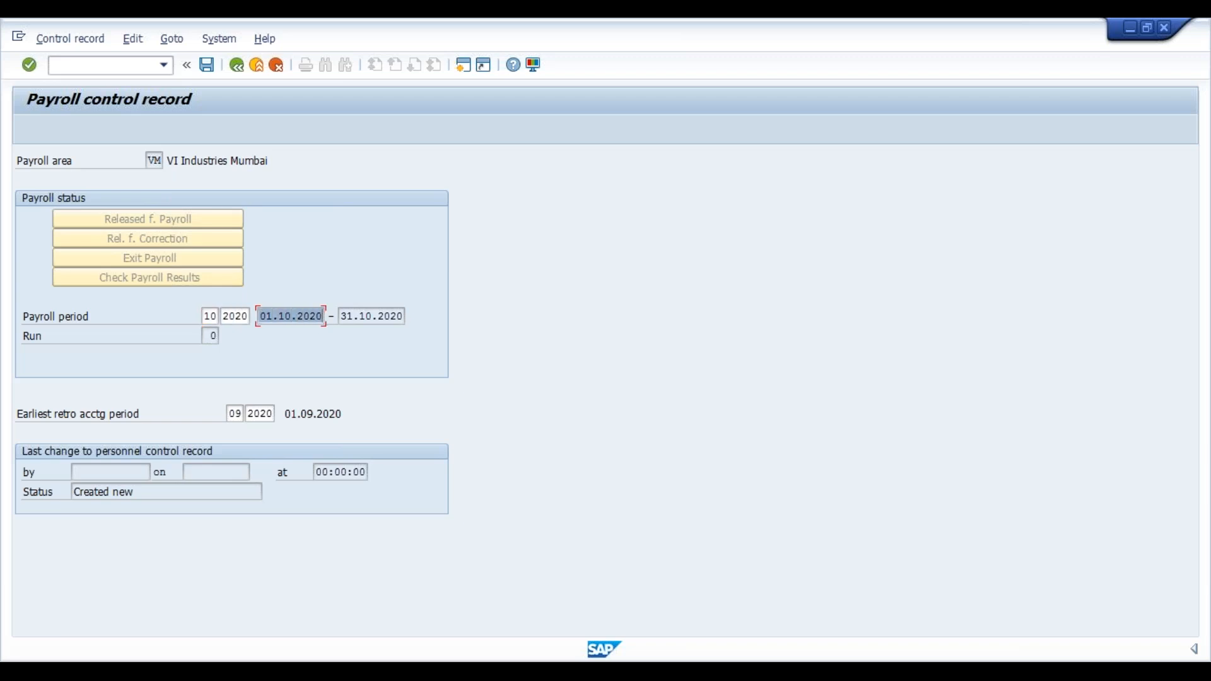
left_click_drag(343, 316, 406, 316)
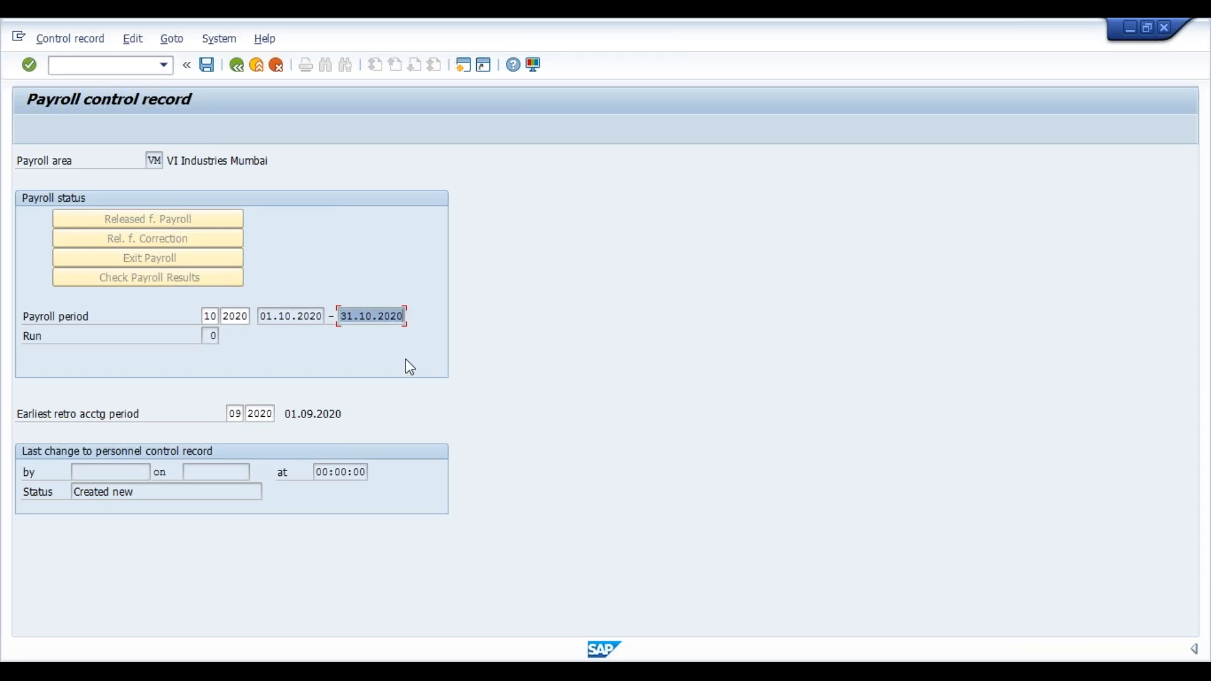
key("Return")
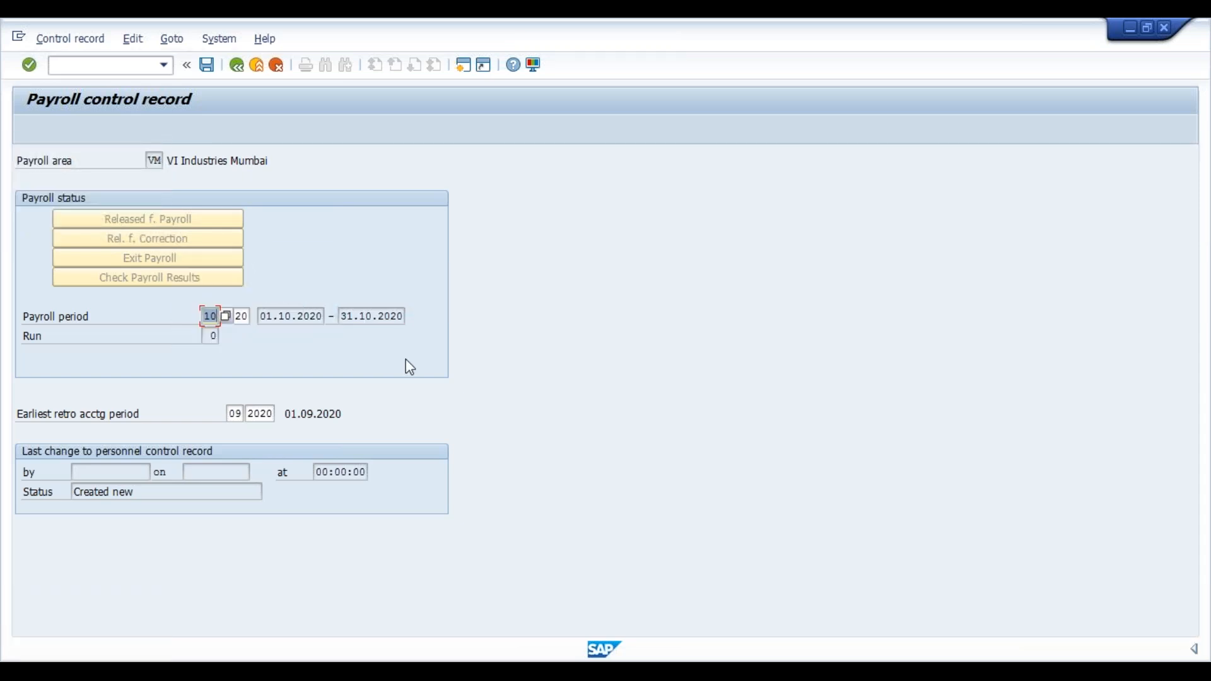
key("ctrl+s")
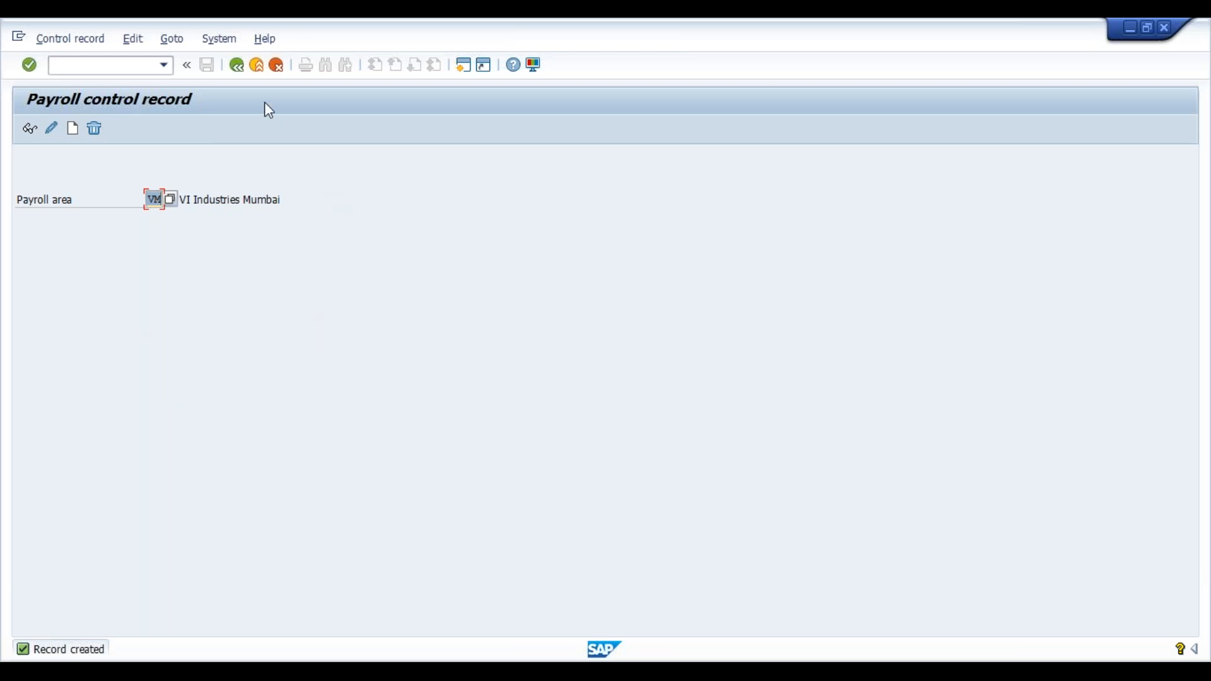
Return to the IMG tree and move from Create control record down to Define administrator.
left_click(242, 71)
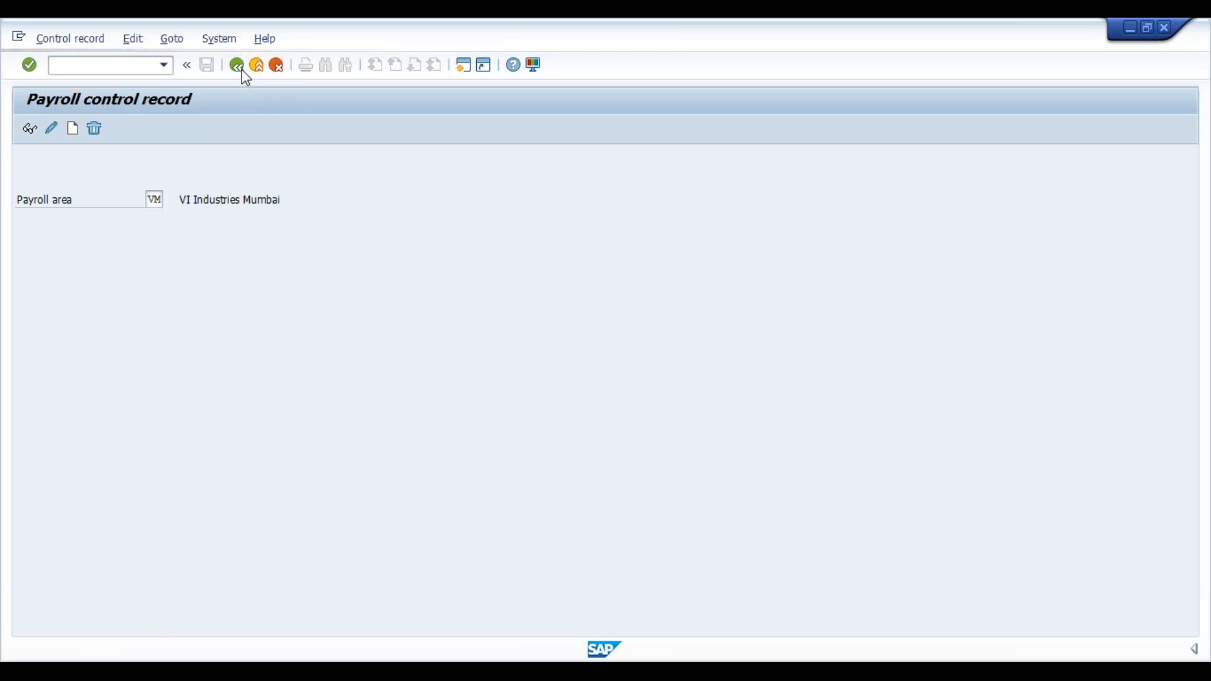
left_click(243, 71)
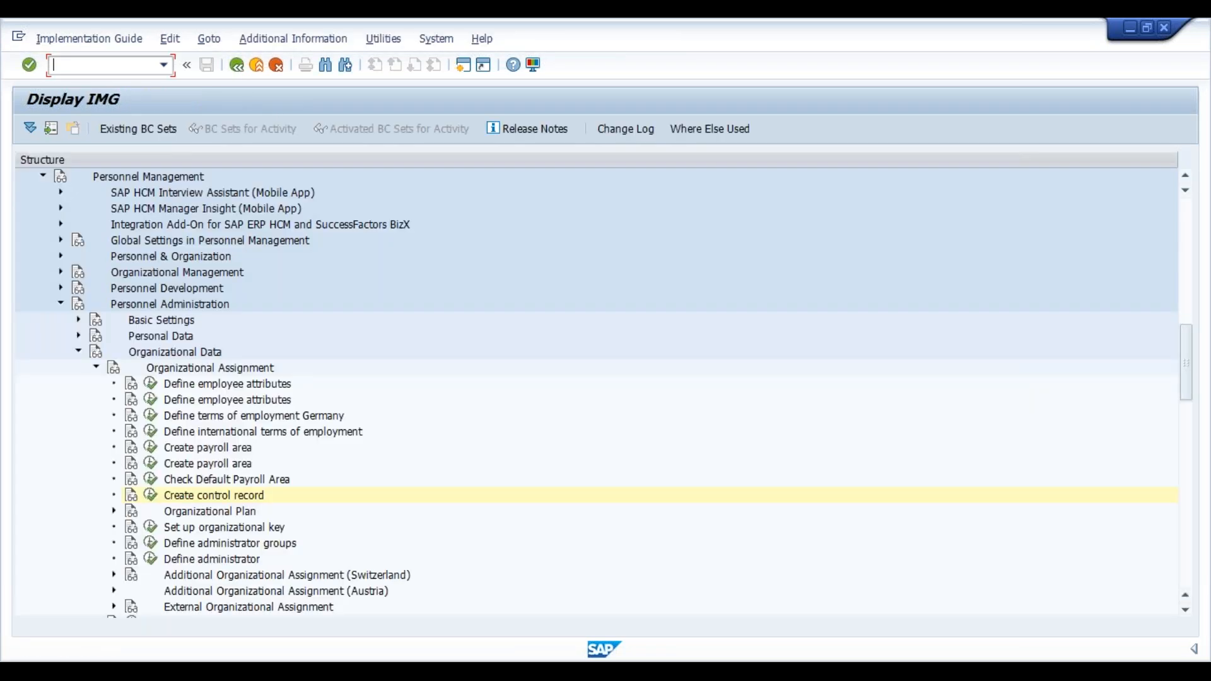
left_click(218, 501)
key("Down")
key("Down")
key("Down")
key("Down")
Read the Define administrator documentation, then return to the IMG tree.
left_click(133, 569)
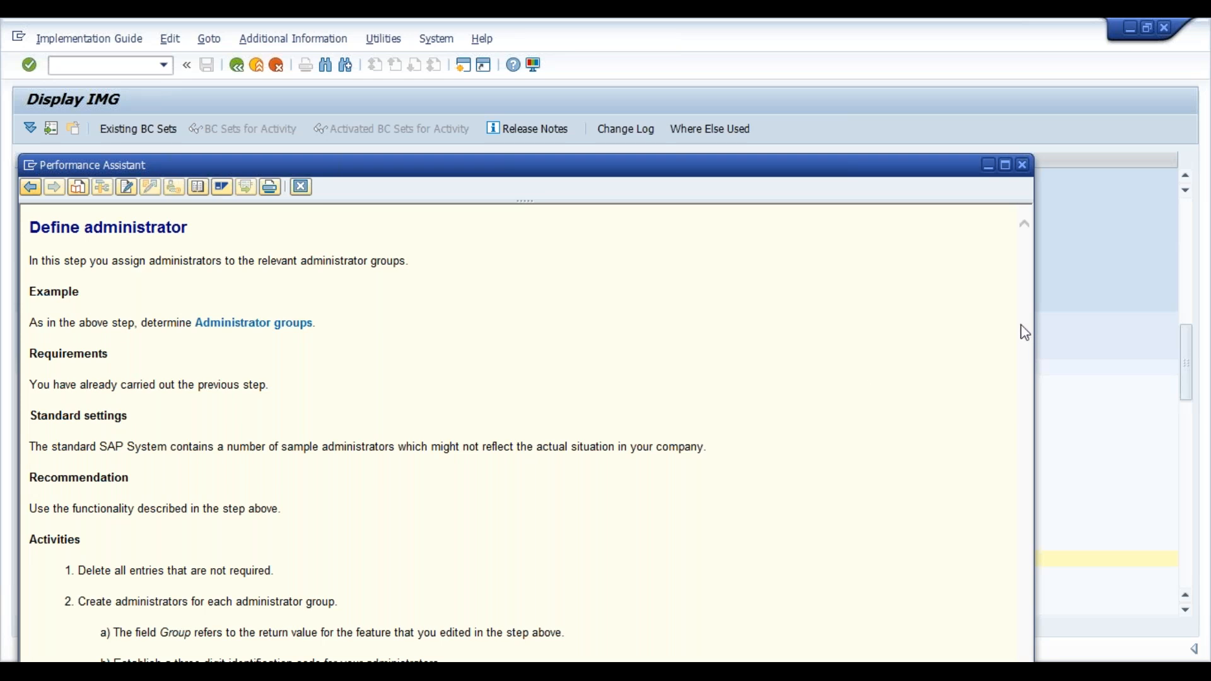
left_click_drag(1181, 337, 1179, 344)
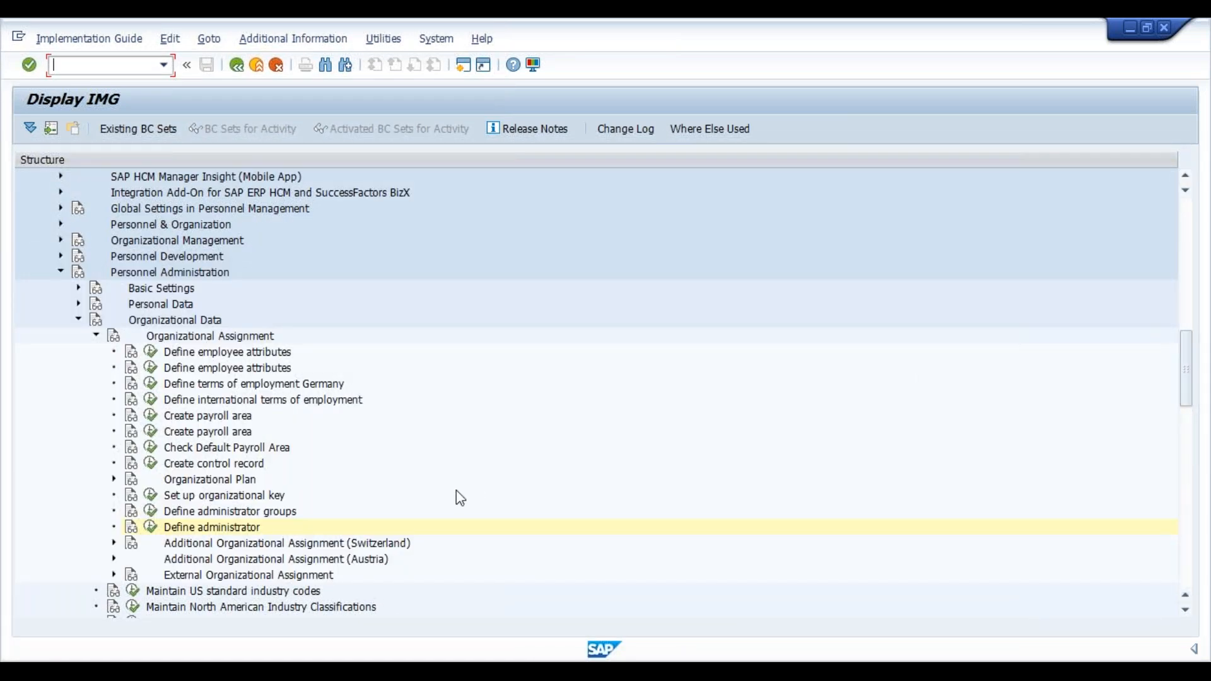
Run Define administrator and start a new entry in the Administrators table.
left_click(152, 528)
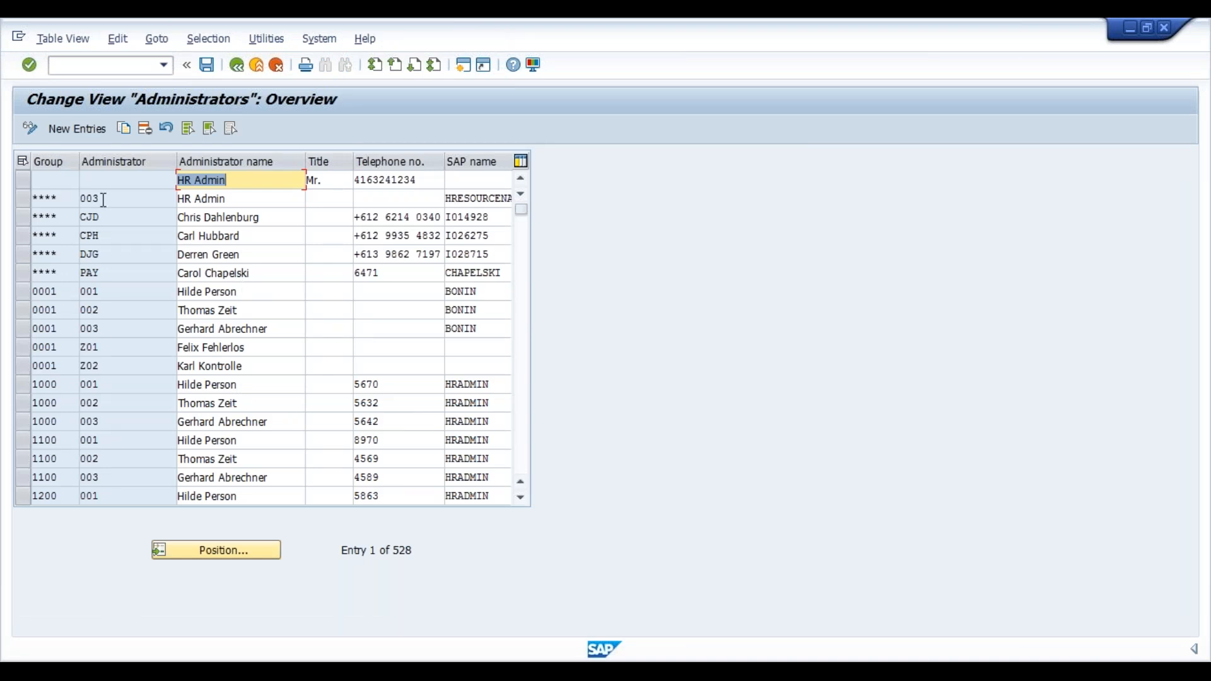
left_click(76, 128)
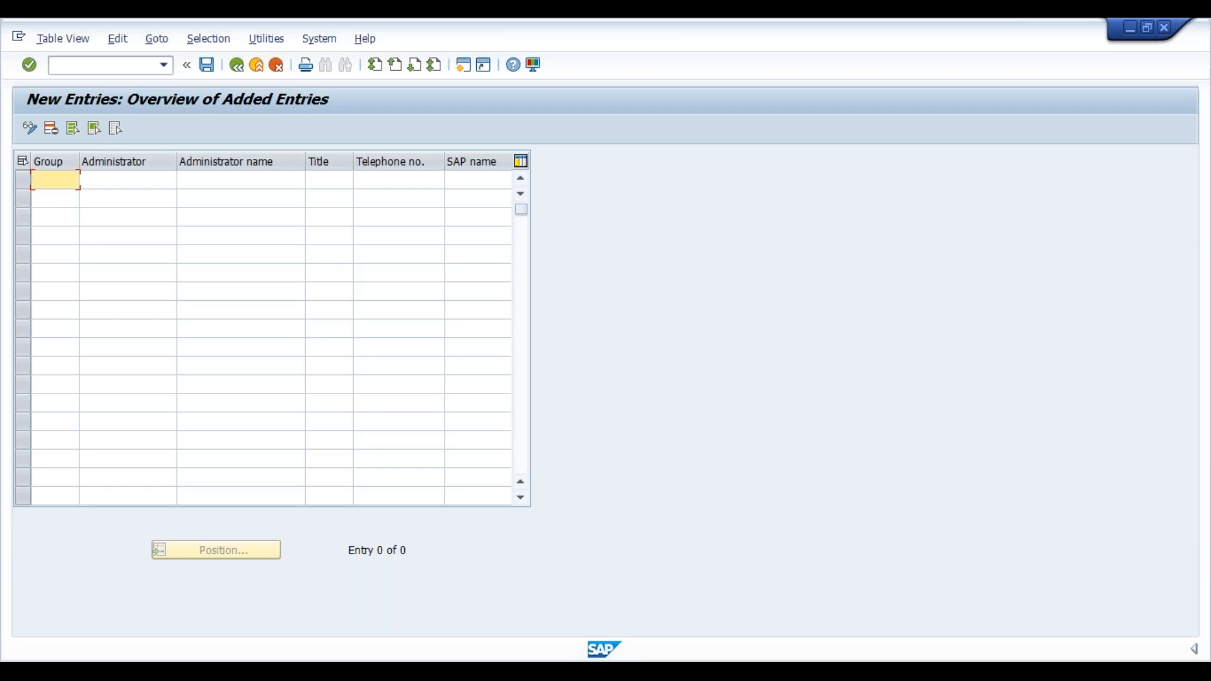
Cancel the new administrator entry without saving and back out to the Display IMG tree.
key("BackSpace")
left_click(236, 66)
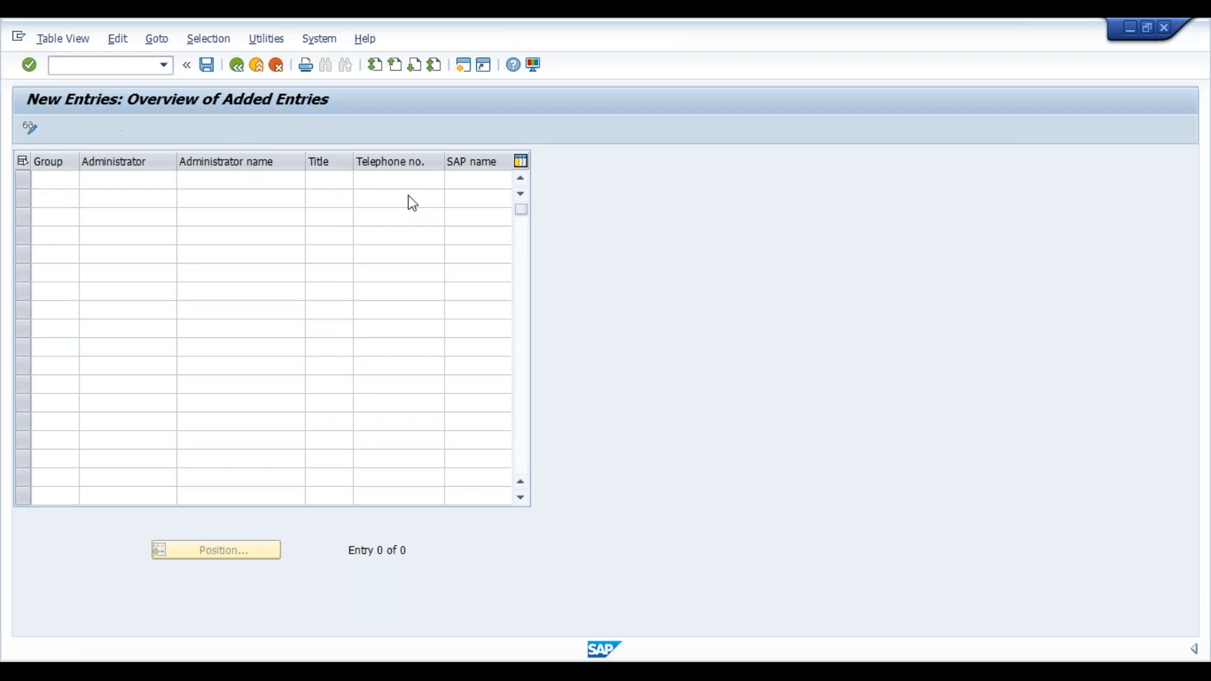
left_click(276, 66)
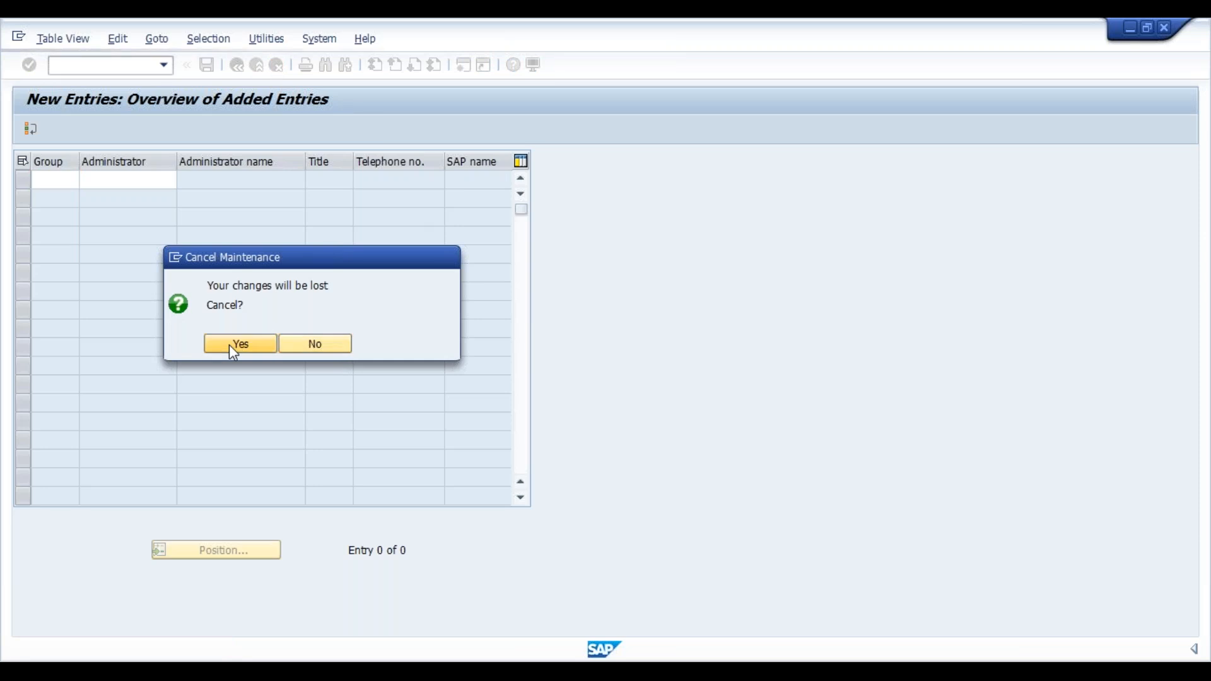
left_click(231, 346)
left_click(237, 66)
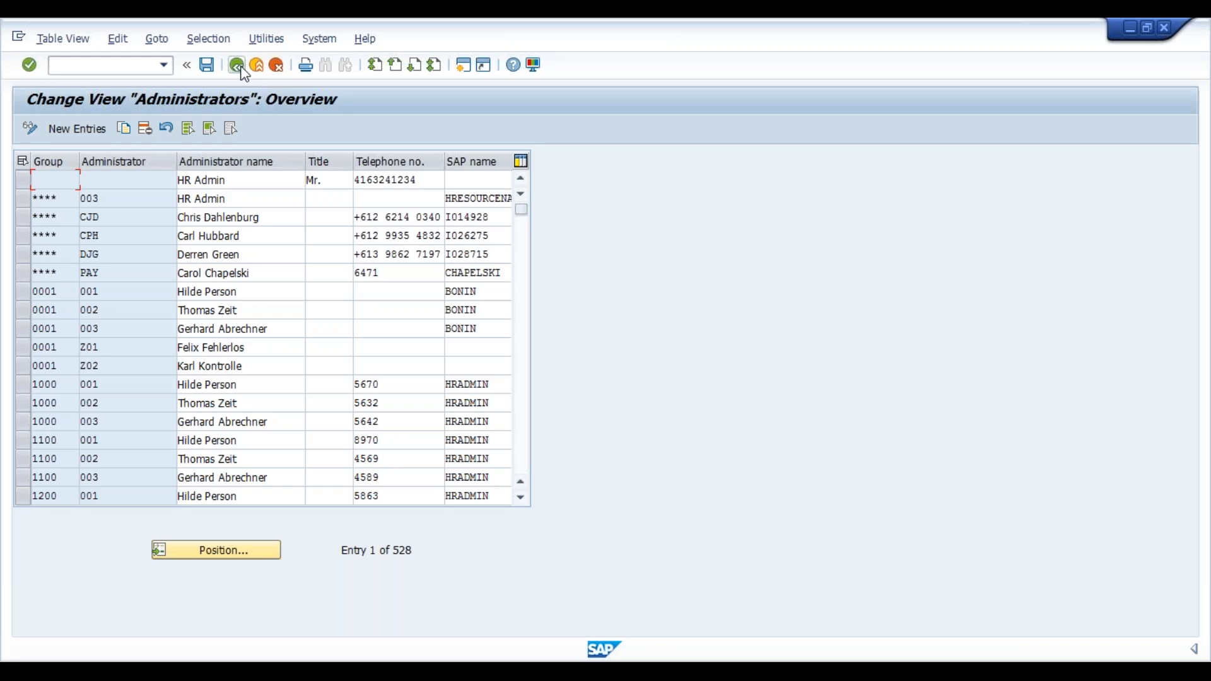
left_click(237, 66)
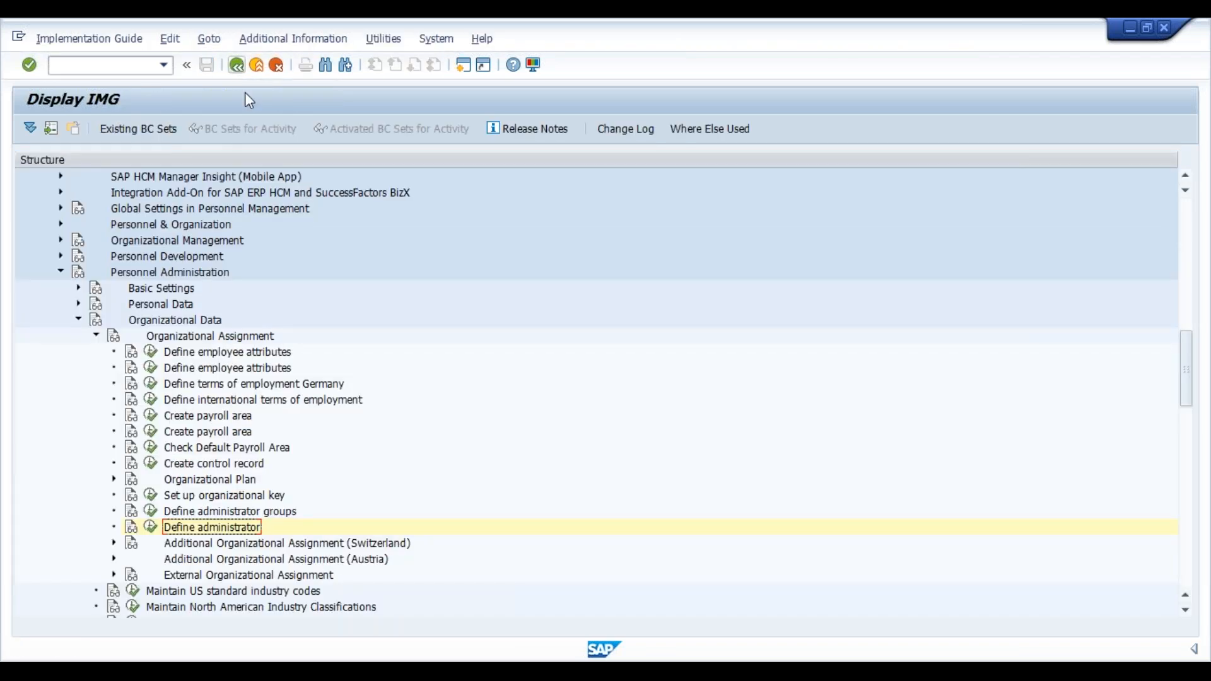
Run Define administrator groups to show the PINCH feature decision tree.
left_click(235, 438)
key("Down")
key("Down")
key("Down")
key("Down")
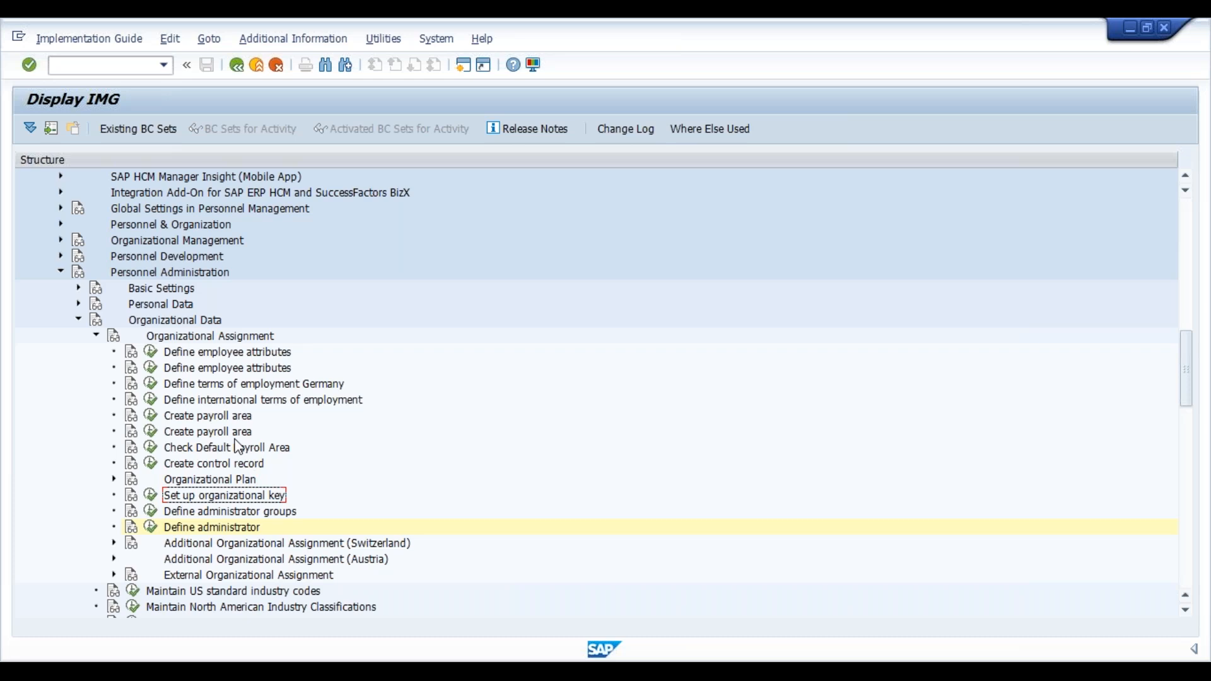
key("Down")
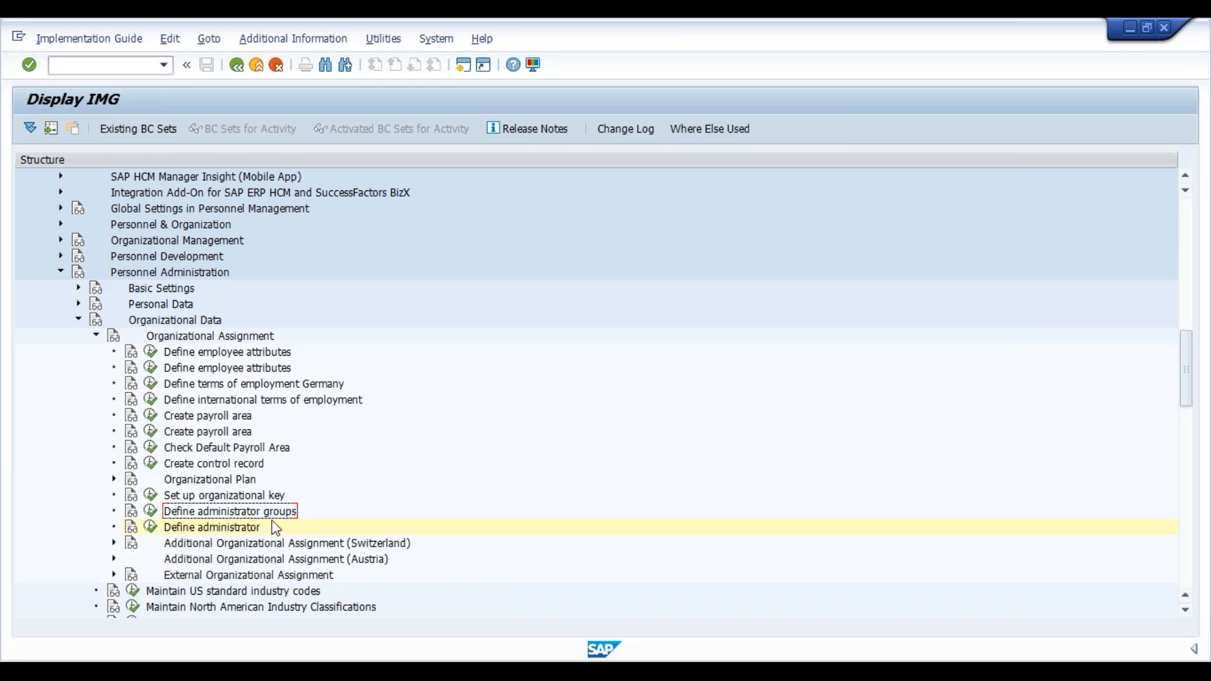
left_click(153, 514)
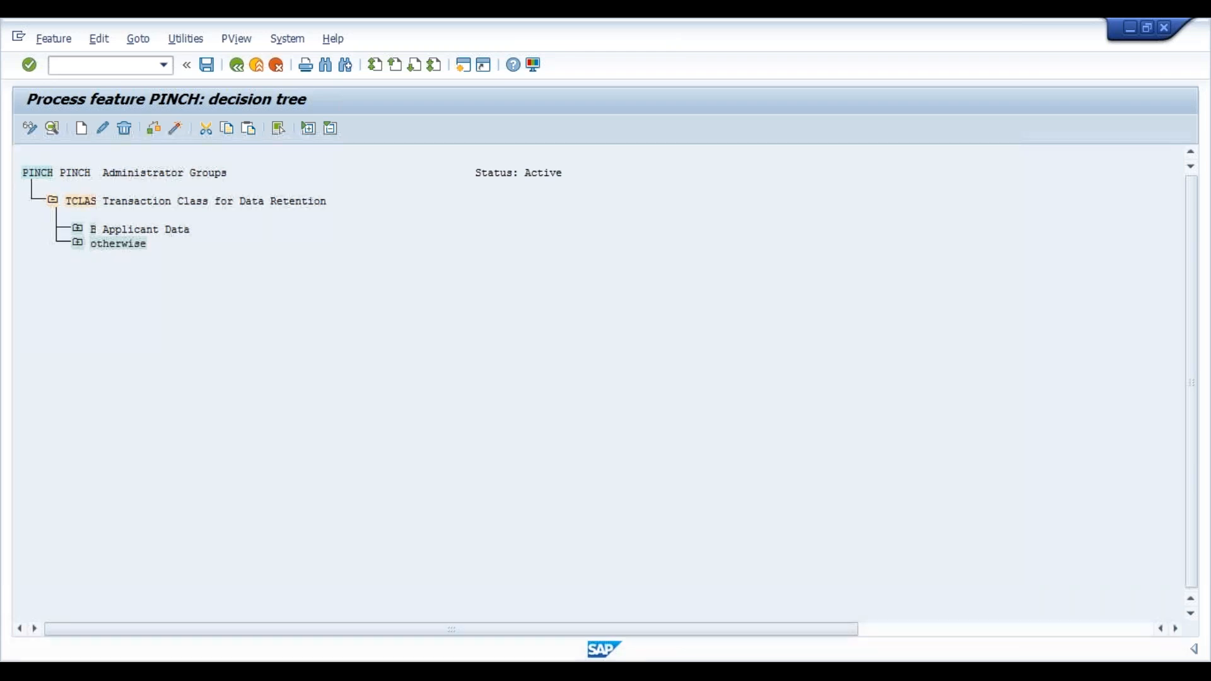
Expand the otherwise, PERSG Employee Group, otherwise and WERKS nodes, then select WERKS Personnel Area.
left_click(78, 243)
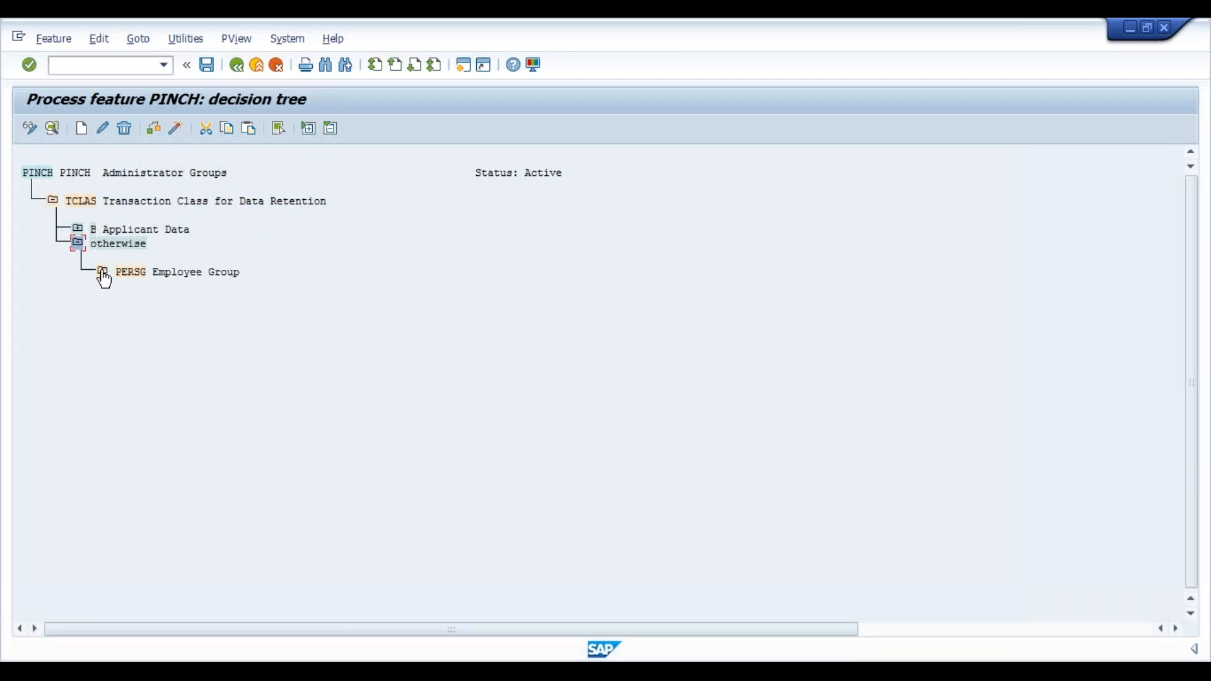
left_click(102, 272)
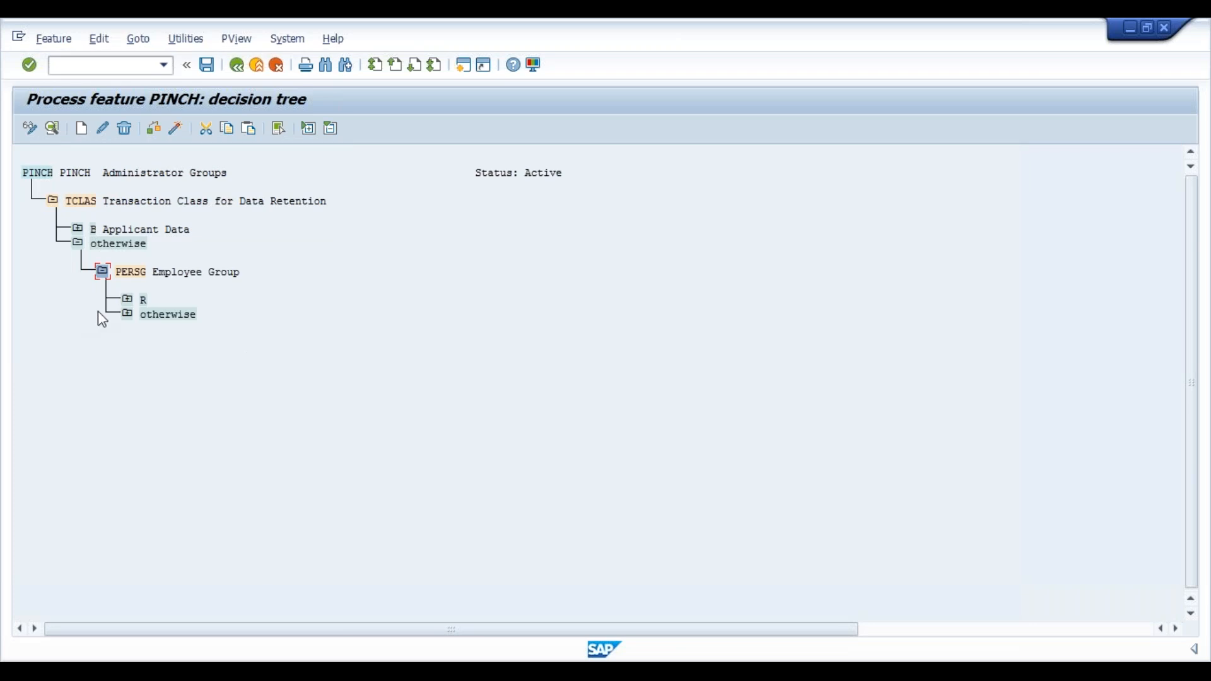
left_click(126, 314)
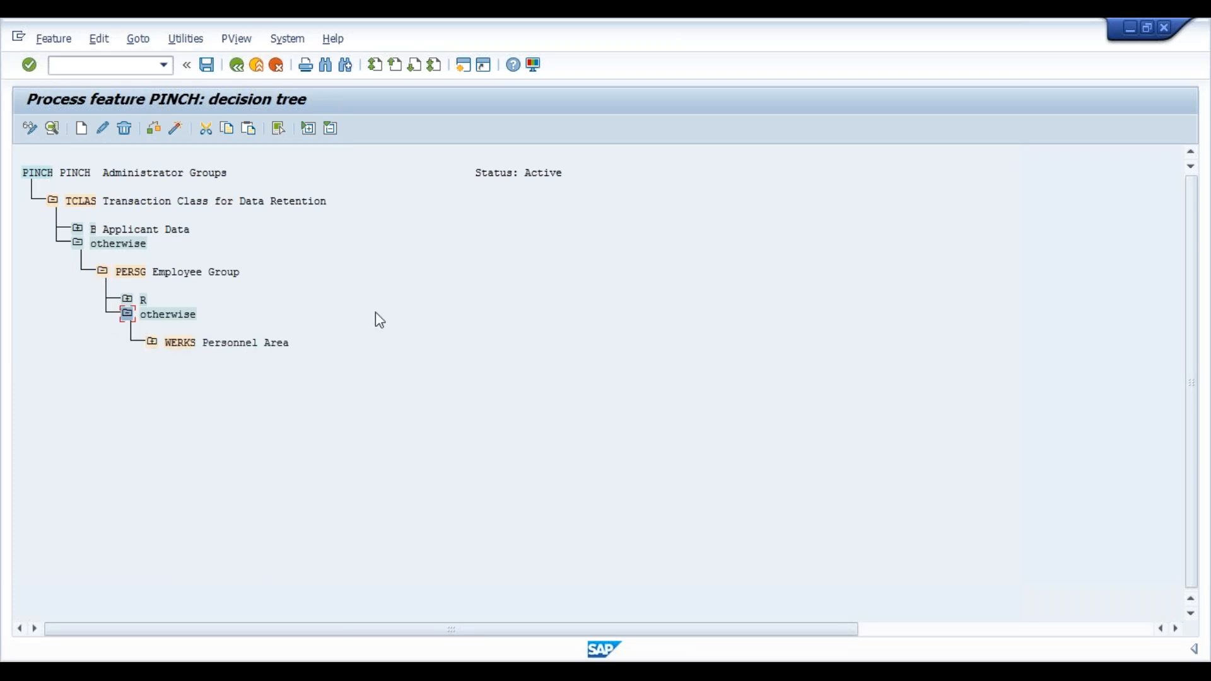
left_click(153, 343)
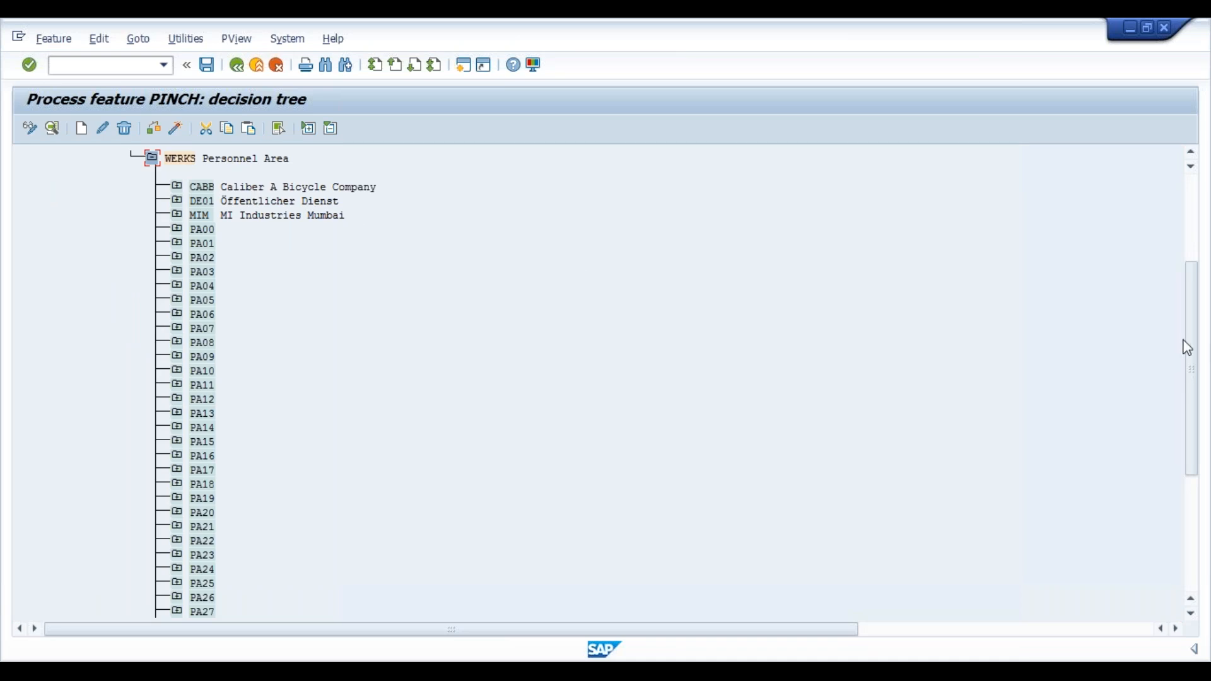
left_click_drag(1193, 346, 1197, 232)
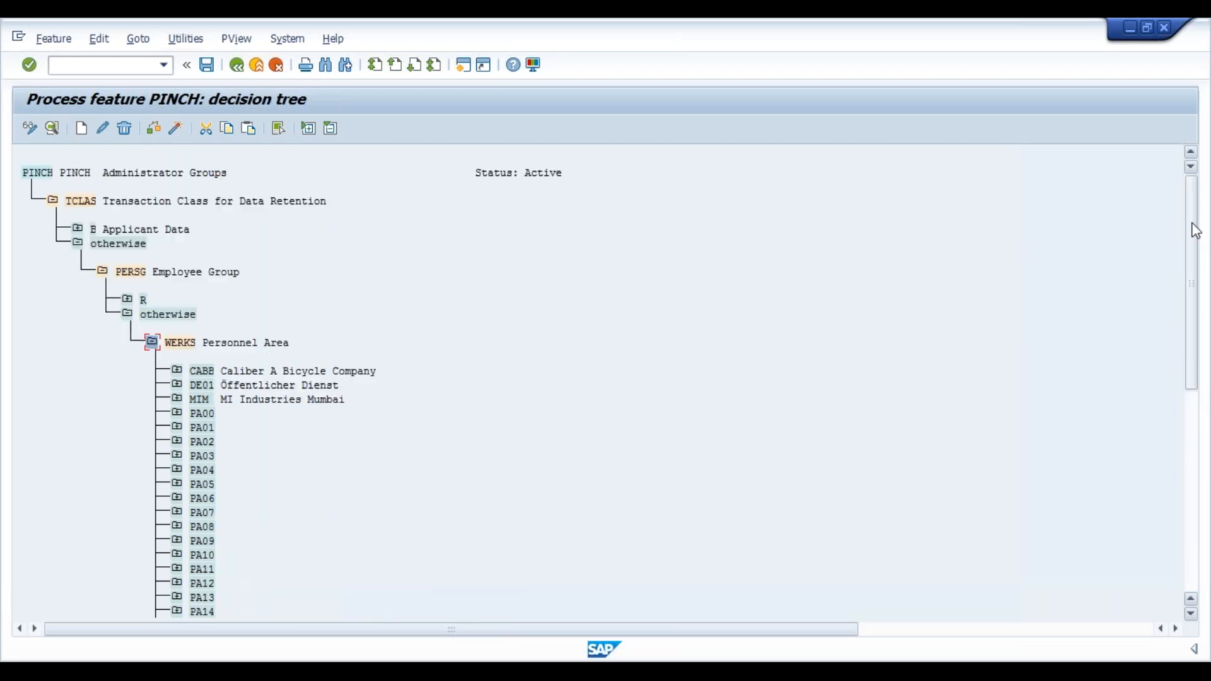
left_click(181, 343)
Create a value under WERKS by finding 'vim' in the list and copying personnel area VIM.
left_click(82, 127)
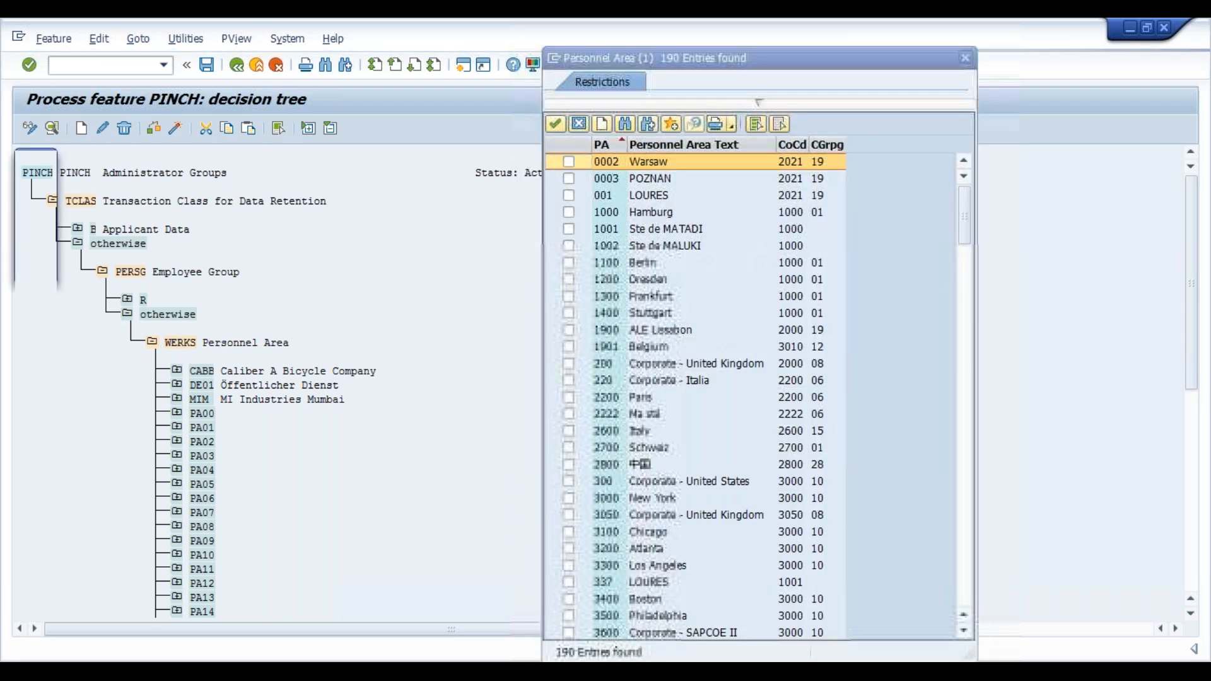
key("ctrl+f")
type("vim")
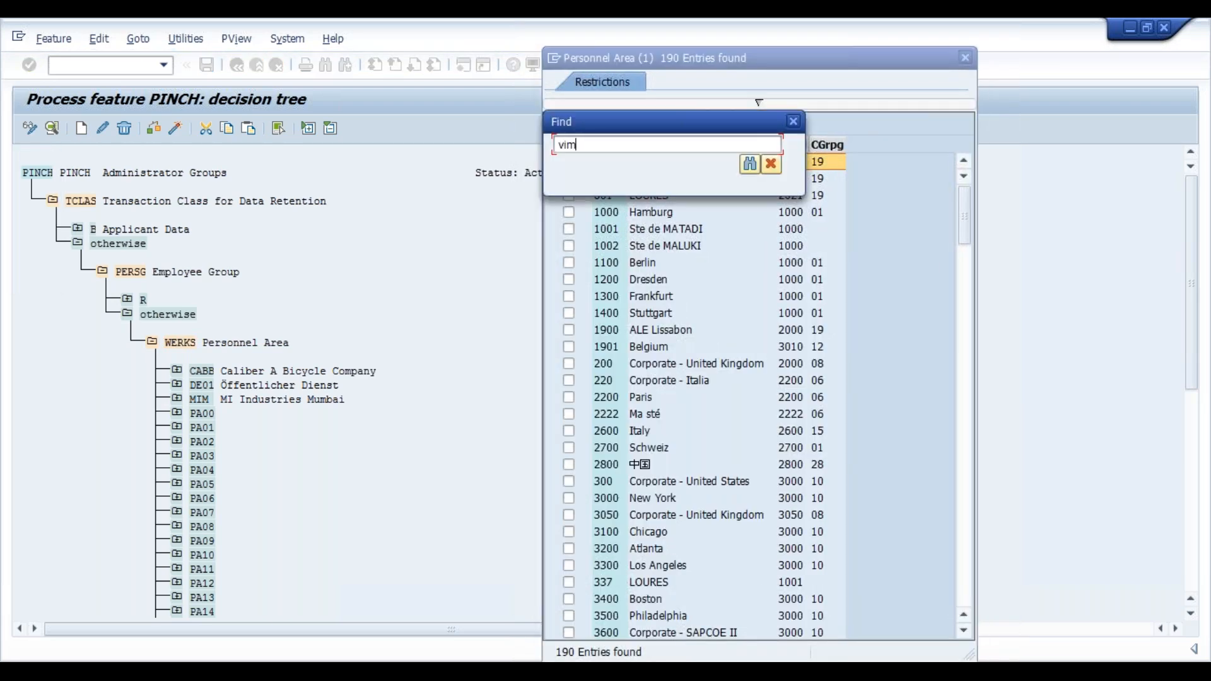
key("Return")
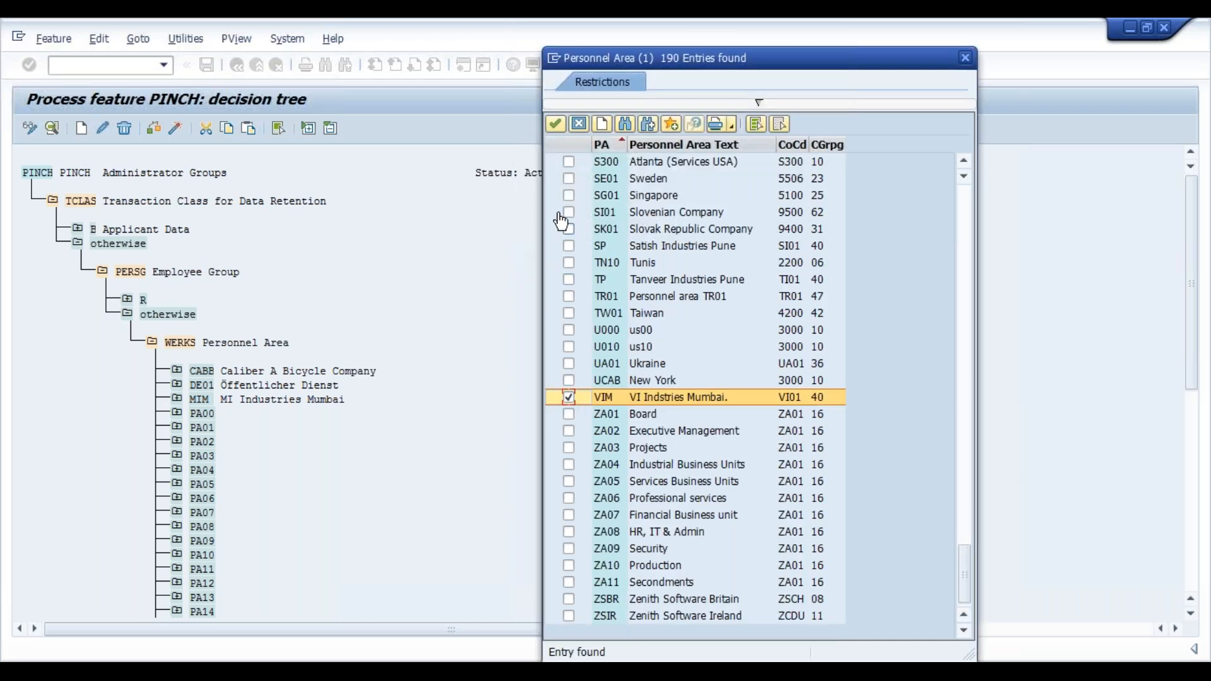
left_click(555, 126)
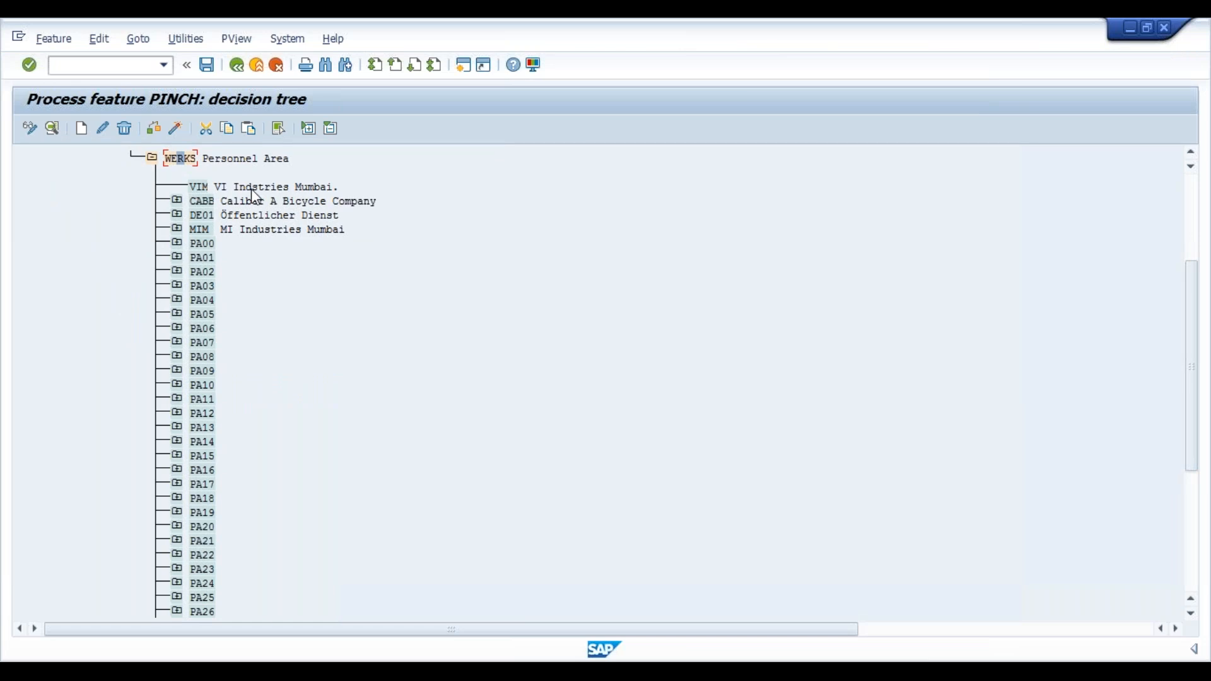
Add a return value APPL under personnel area VIM.
left_click(82, 129)
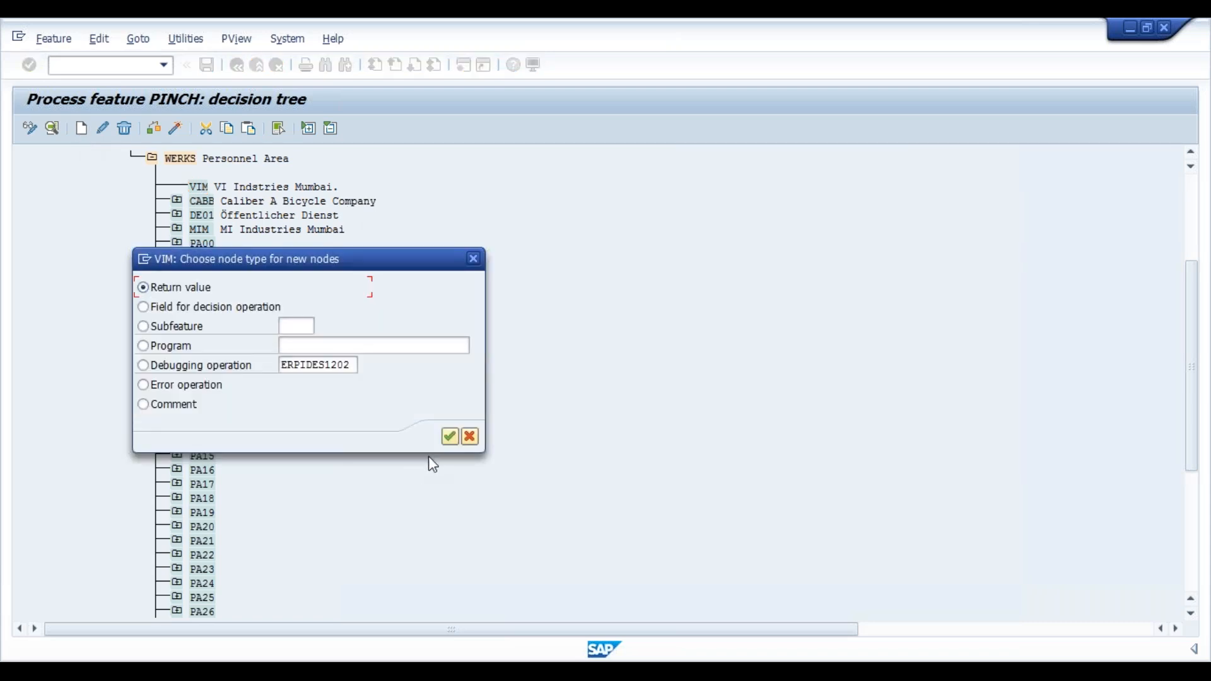
left_click(450, 437)
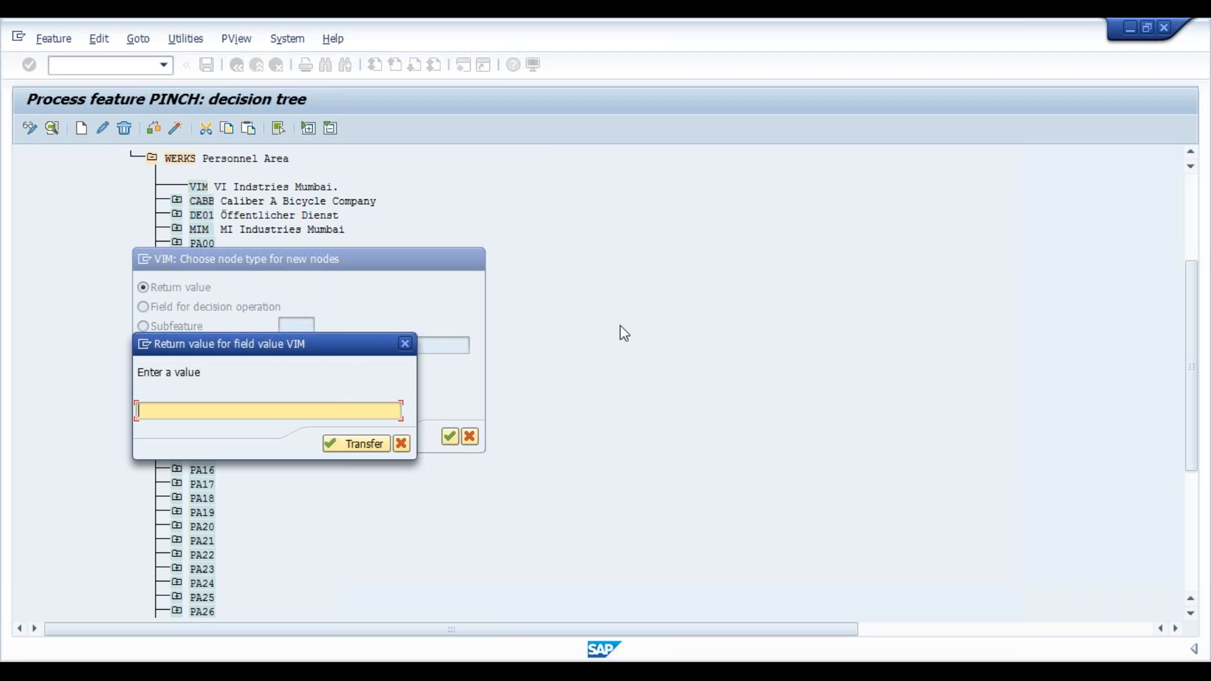
type("APP1")
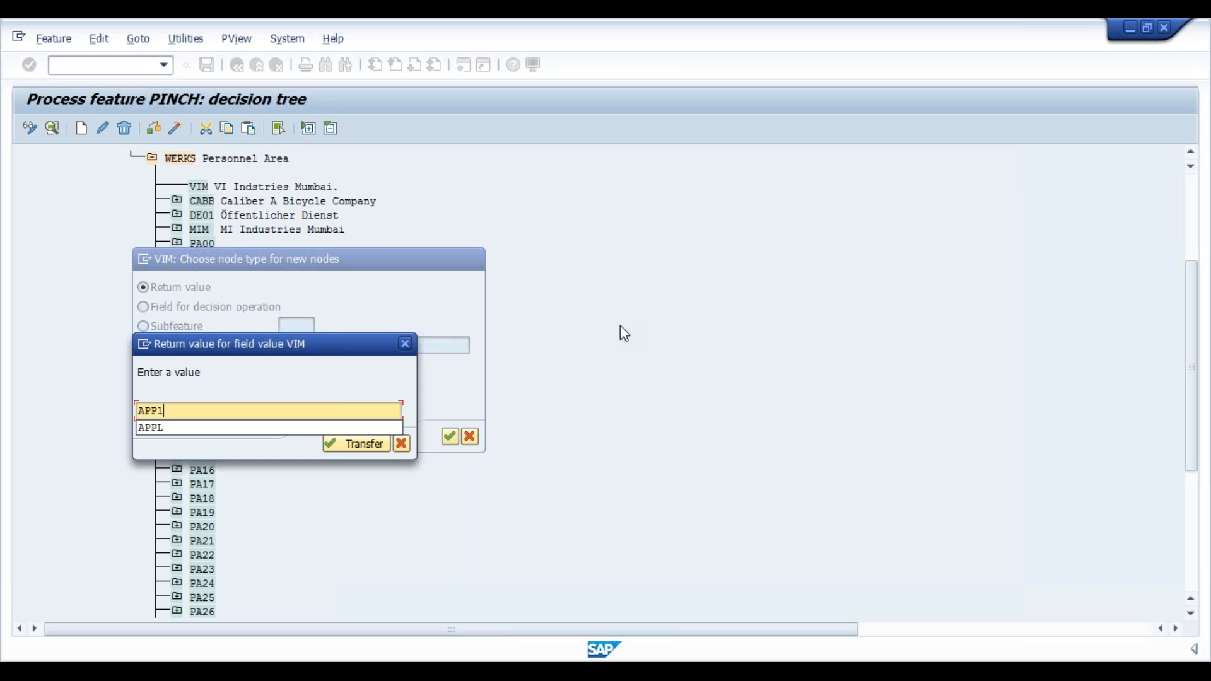
key("BackSpace")
type("L")
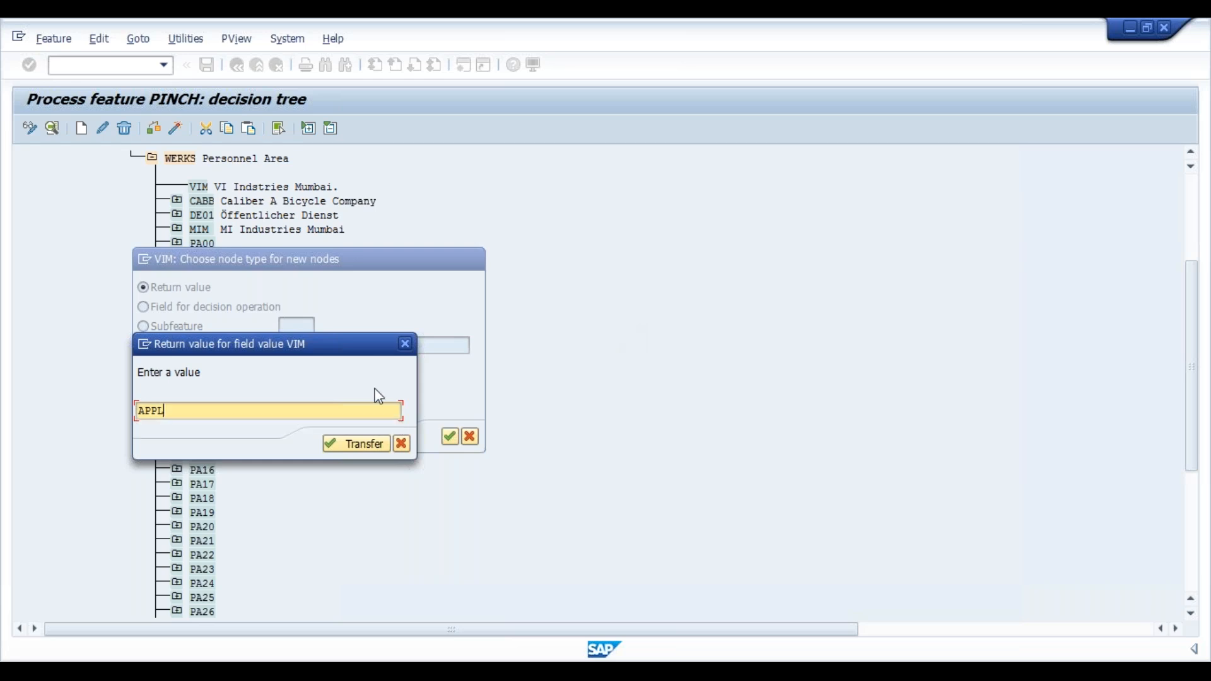
left_click(336, 446)
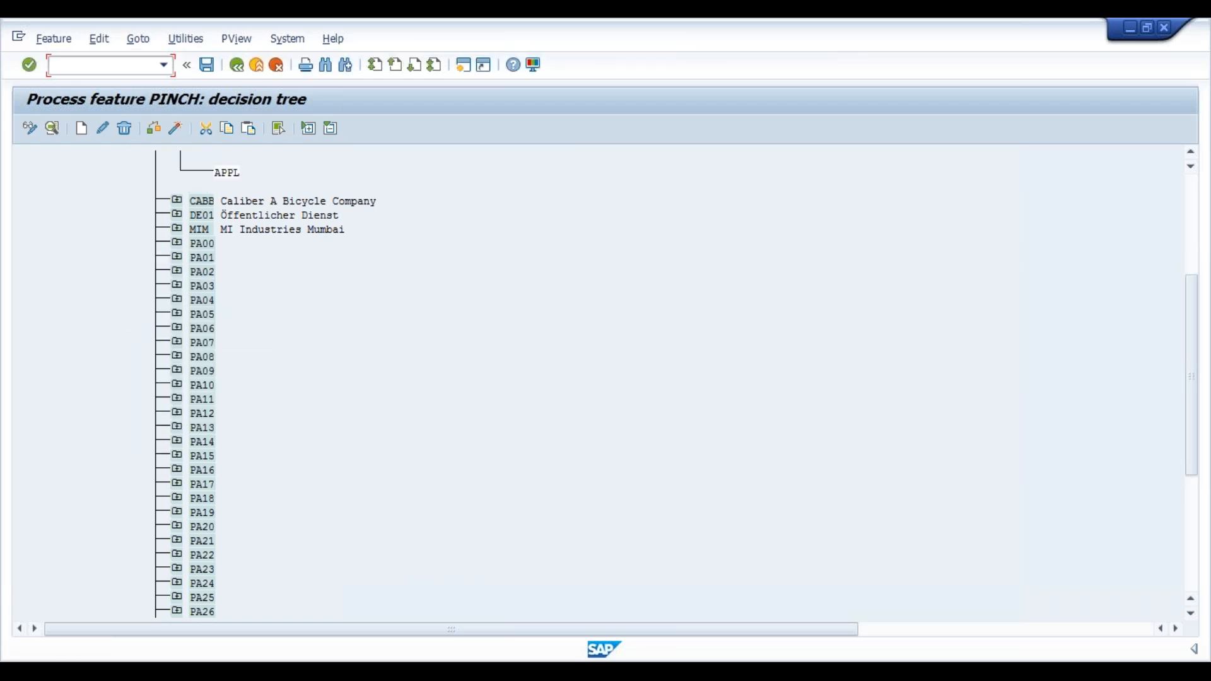
Save, check and generate PINCH under the customizing request, then return to the IMG.
key("ctrl+s")
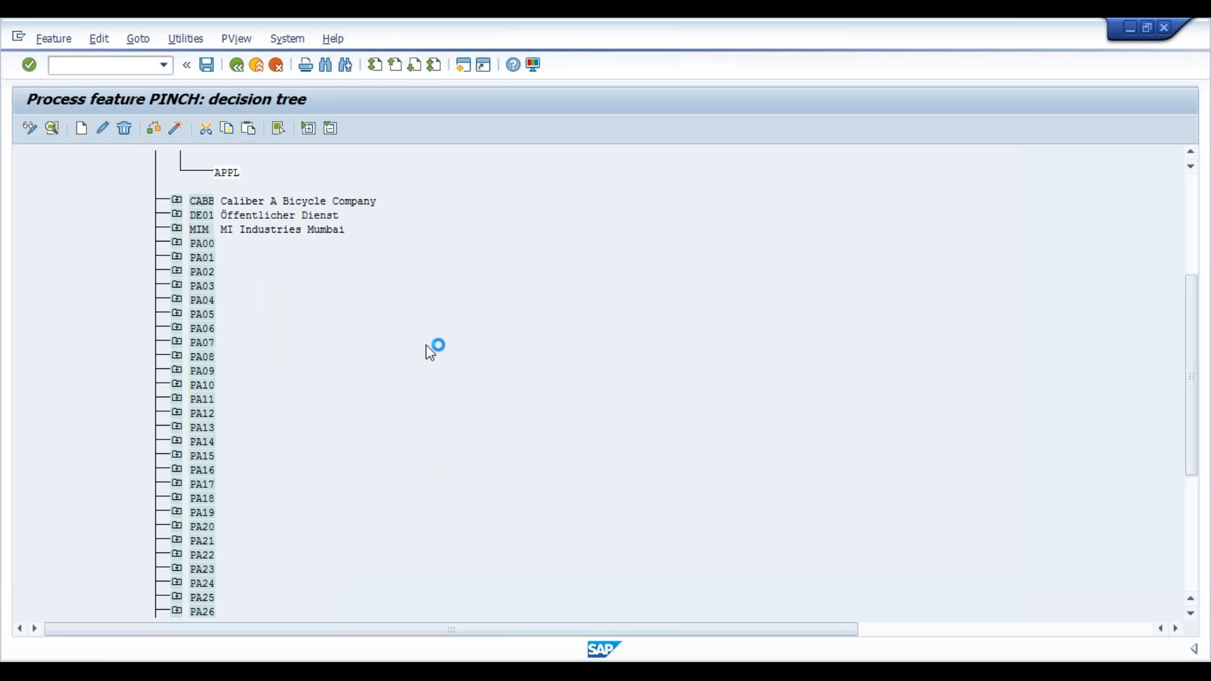
left_click(264, 309)
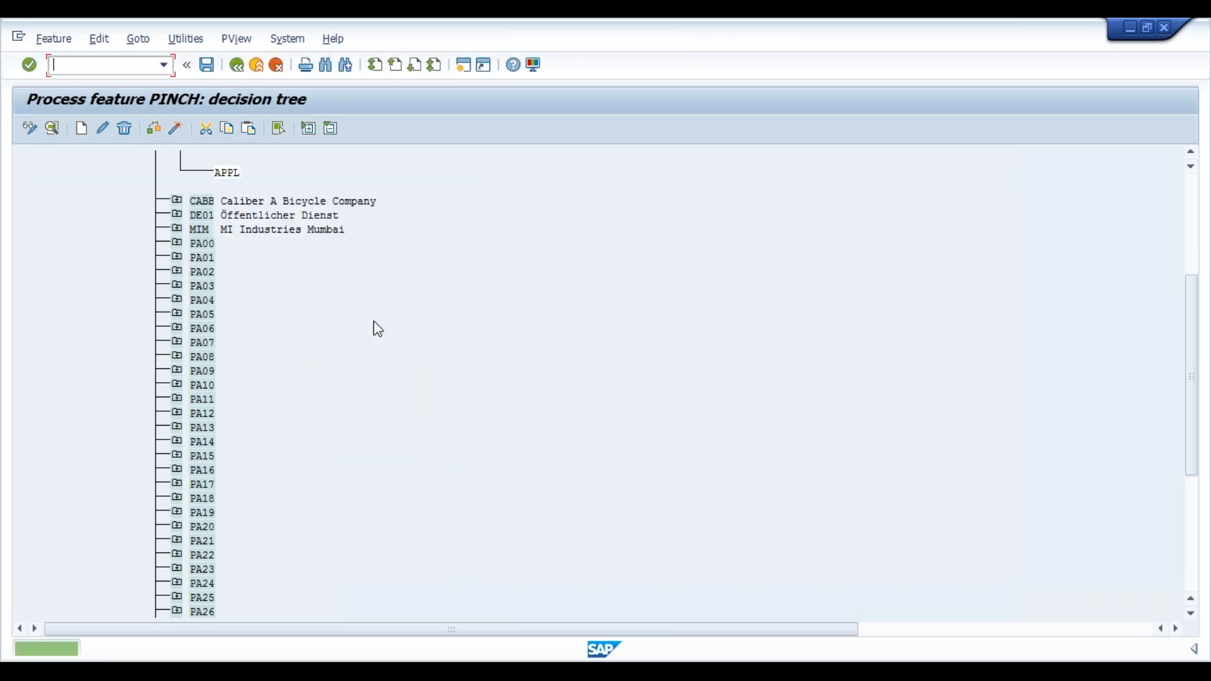
left_click(153, 132)
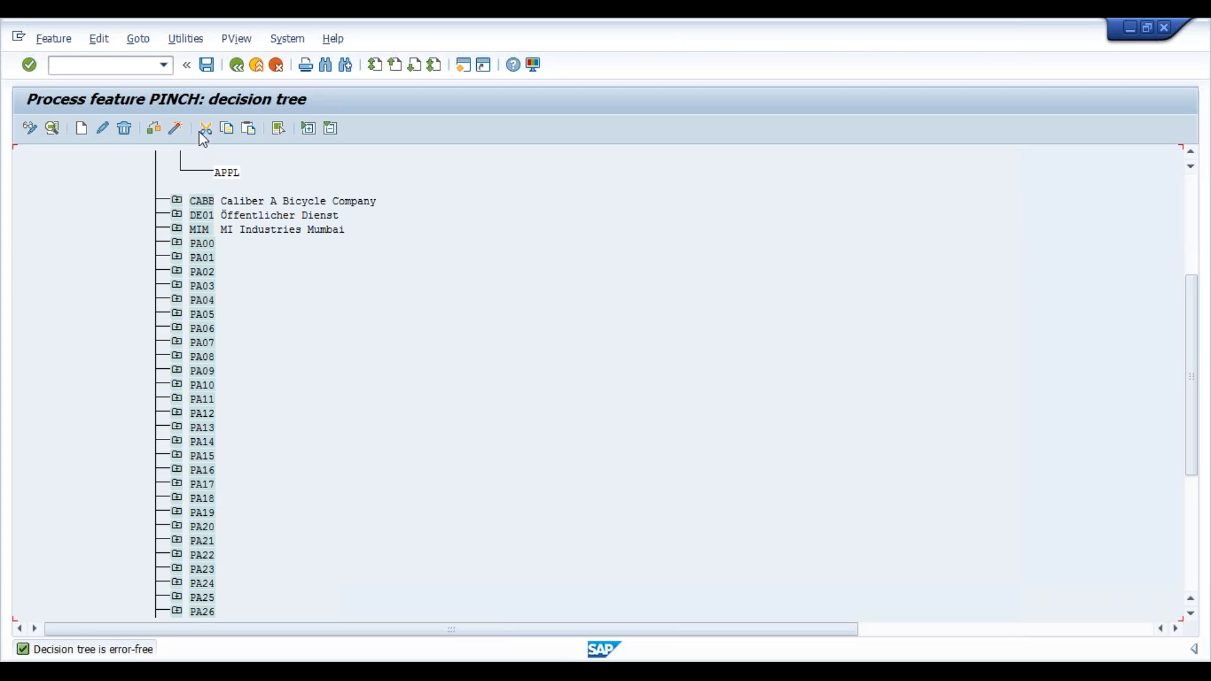
left_click(176, 130)
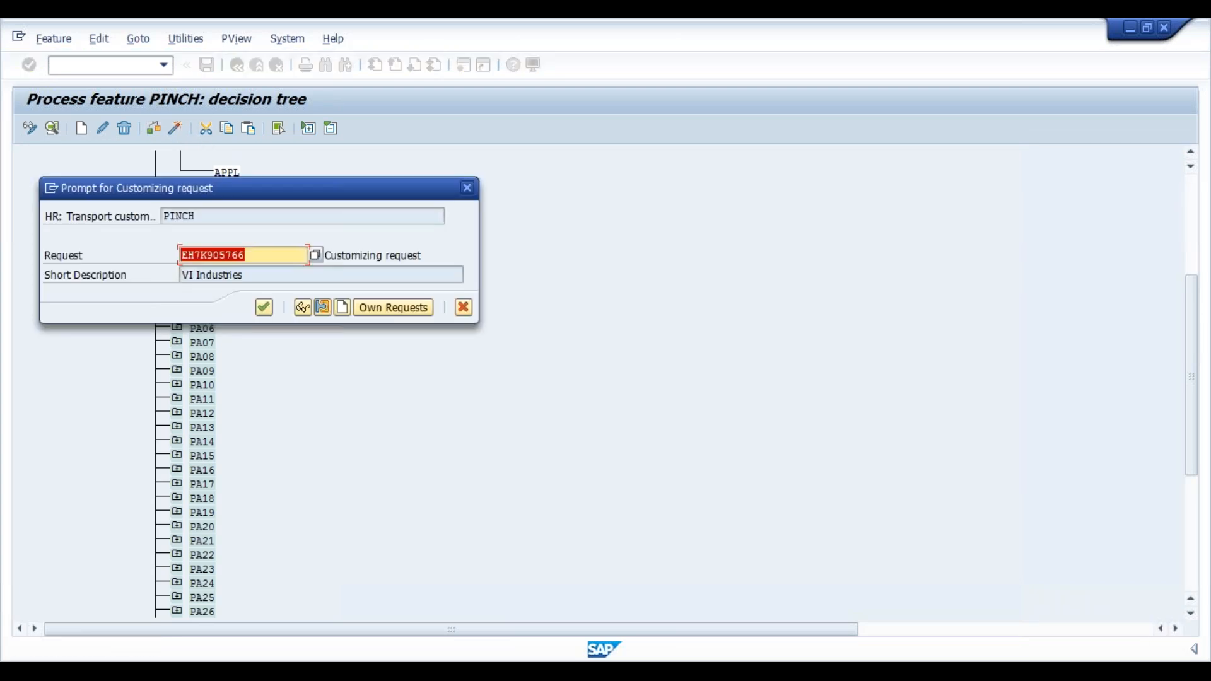
left_click(265, 308)
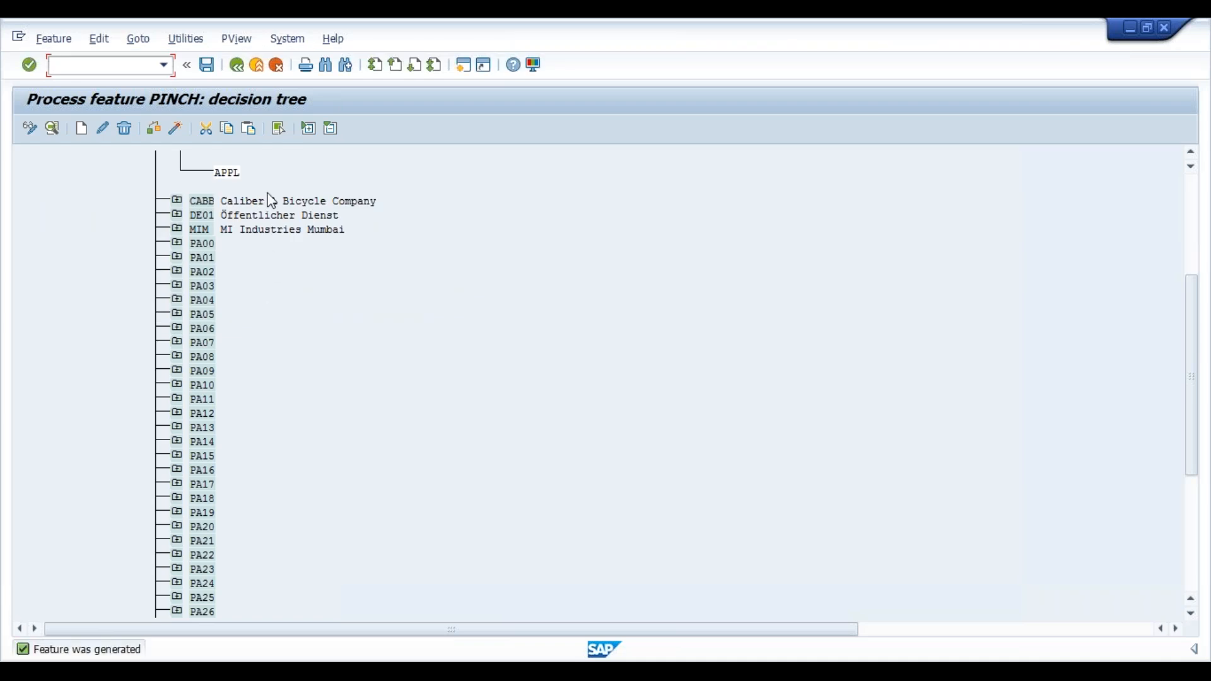
left_click(237, 65)
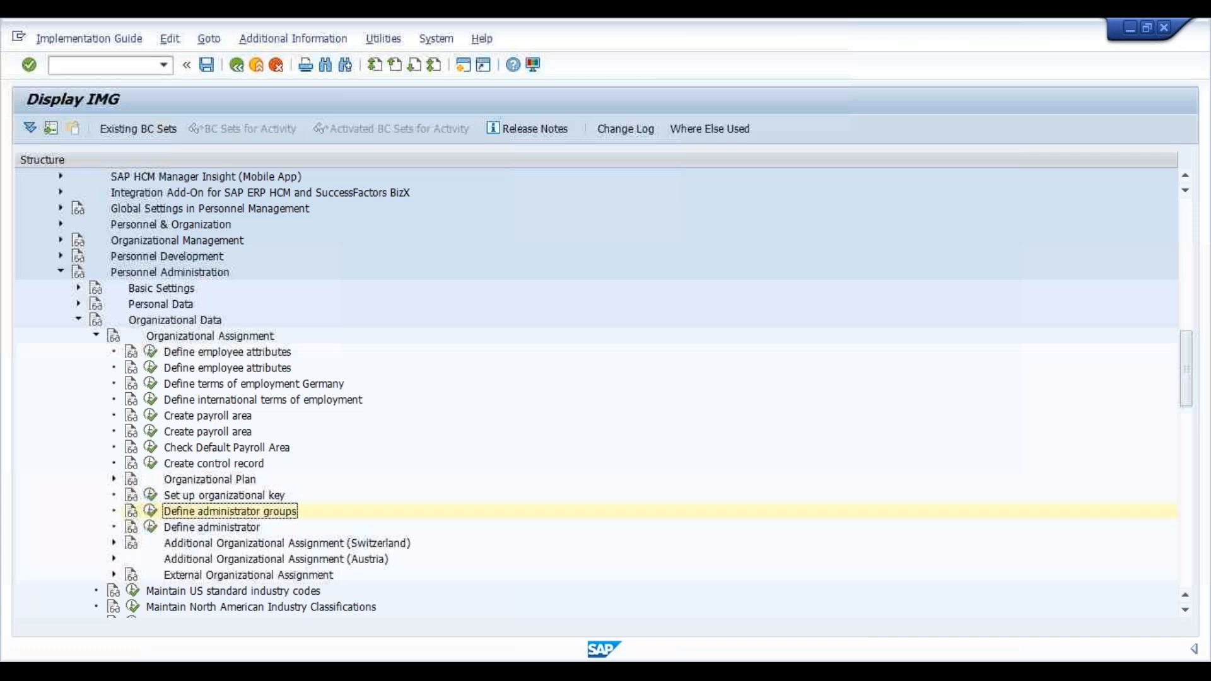
left_click(150, 528)
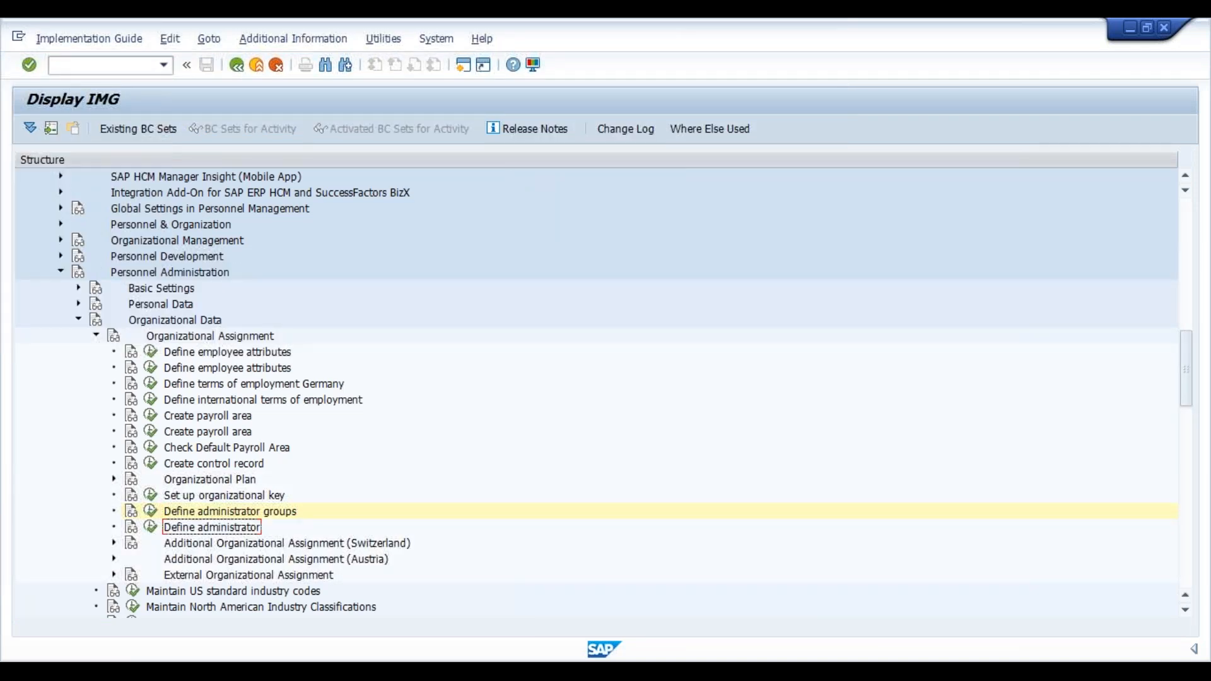
Run Define administrator and start a new entry with group APPL and administrator VI.
left_click(151, 527)
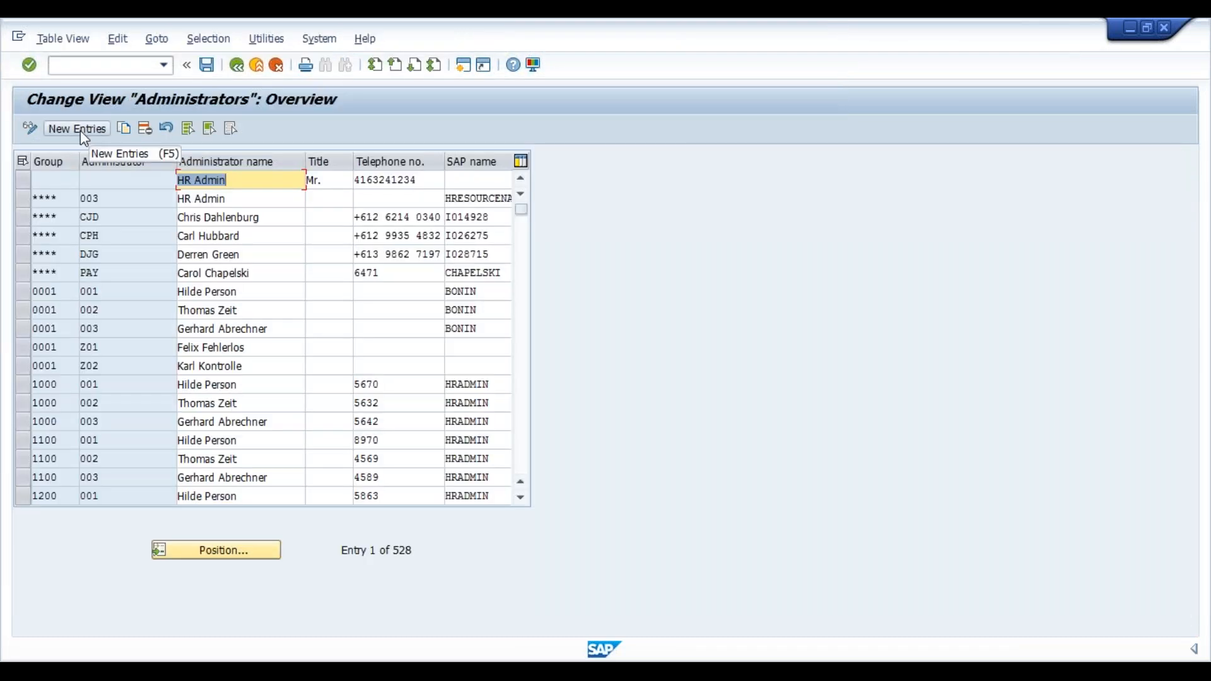
left_click(80, 130)
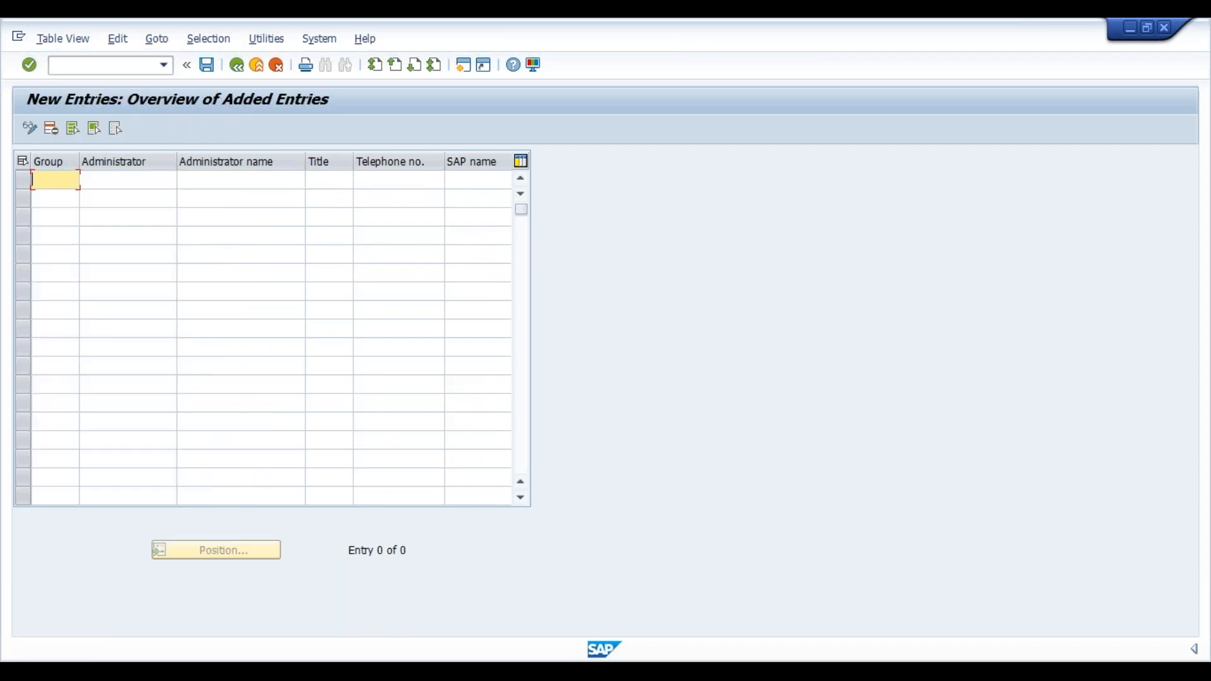
type("Ap")
key("BackSpace")
type("PP")
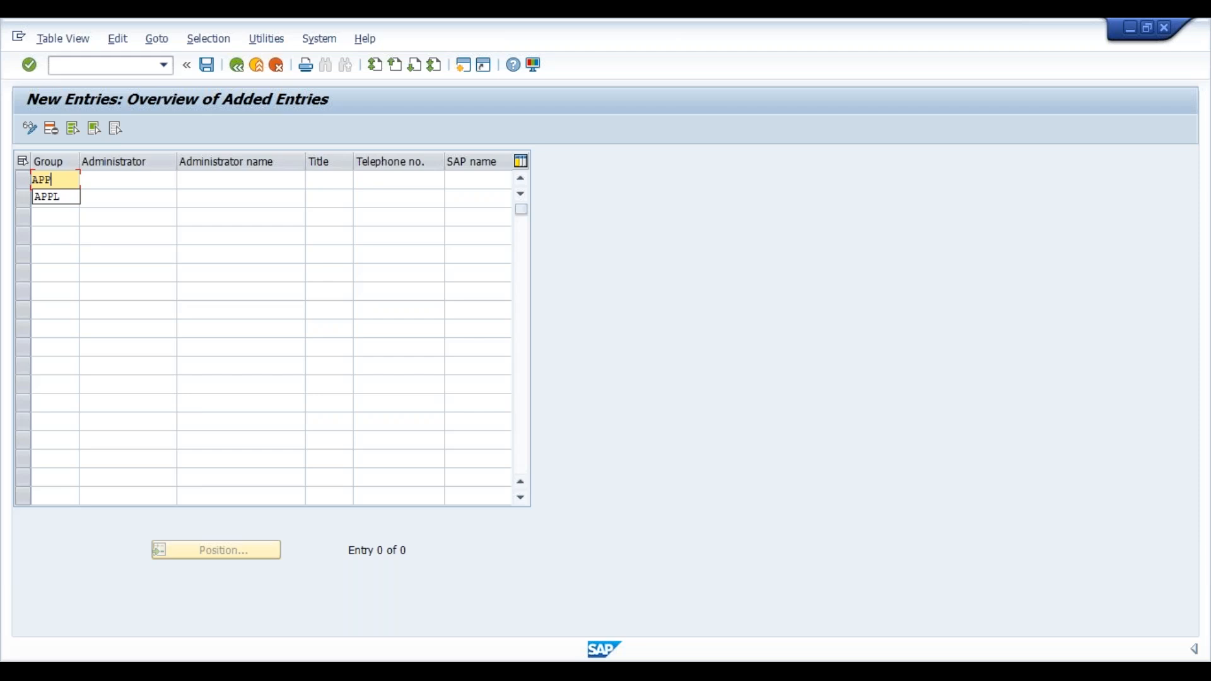
type("L")
key("Tab")
type("VI")
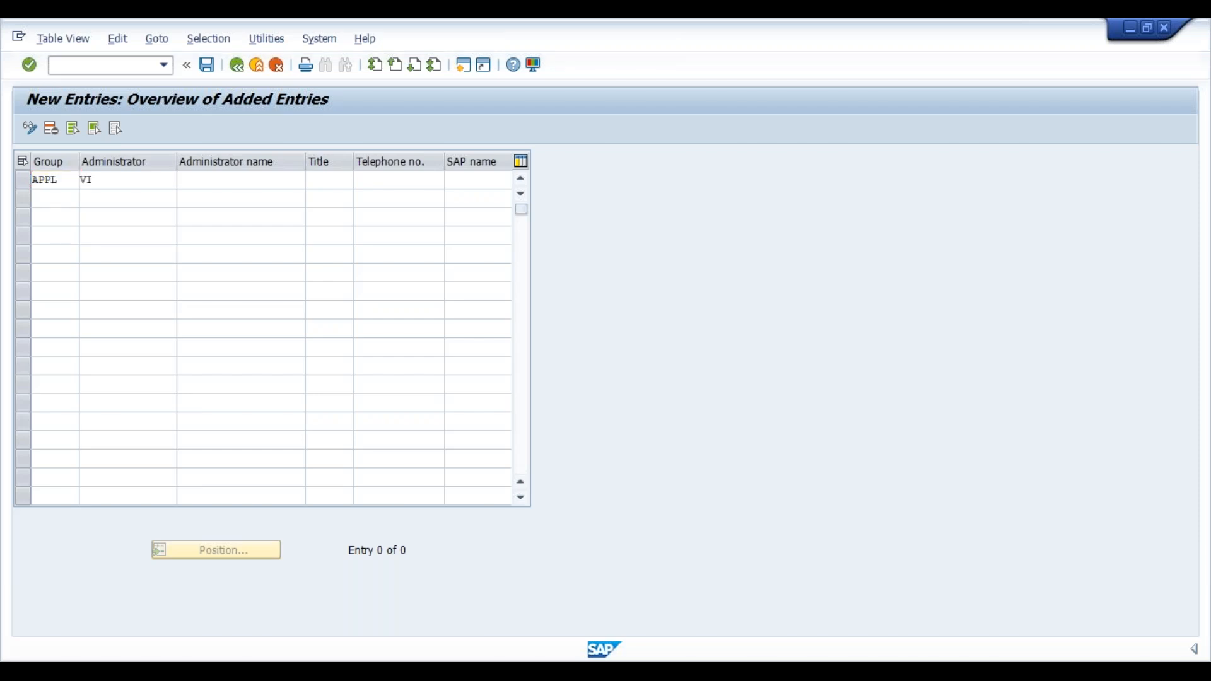
Fill in the administrator's name, title Mr., telephone number and the previously used SAP name.
left_click(222, 178)
left_click(162, 179)
key("Tab")
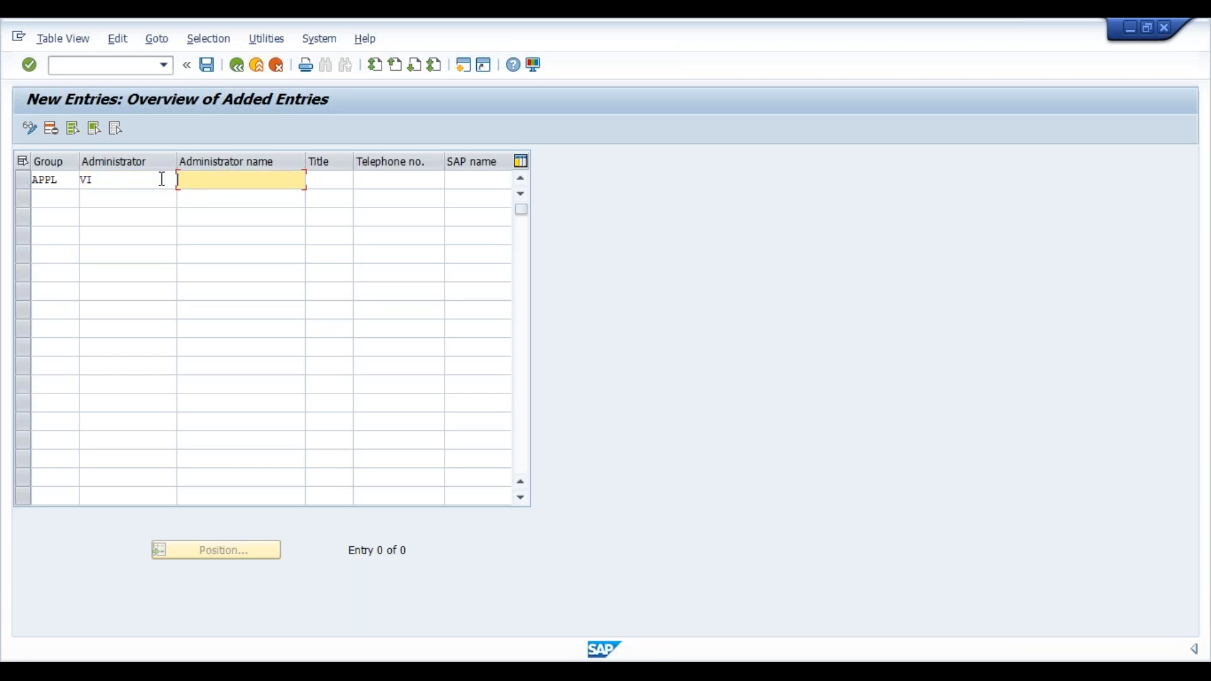
type("S")
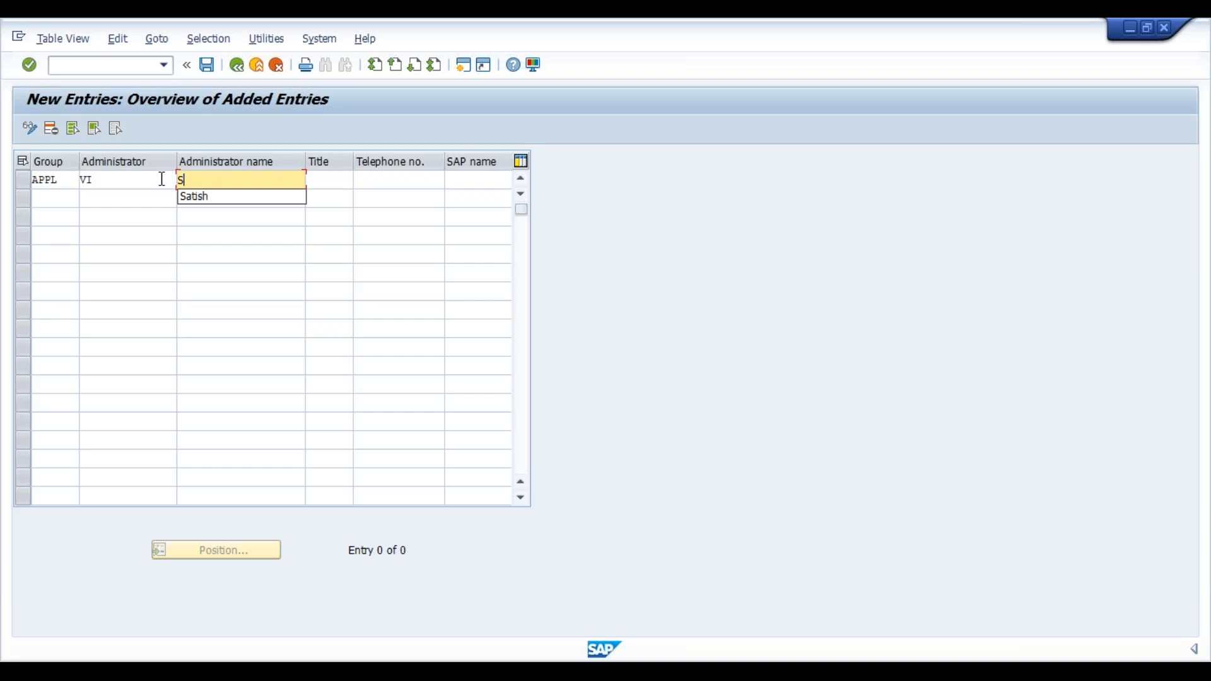
type("mith")
key("Tab")
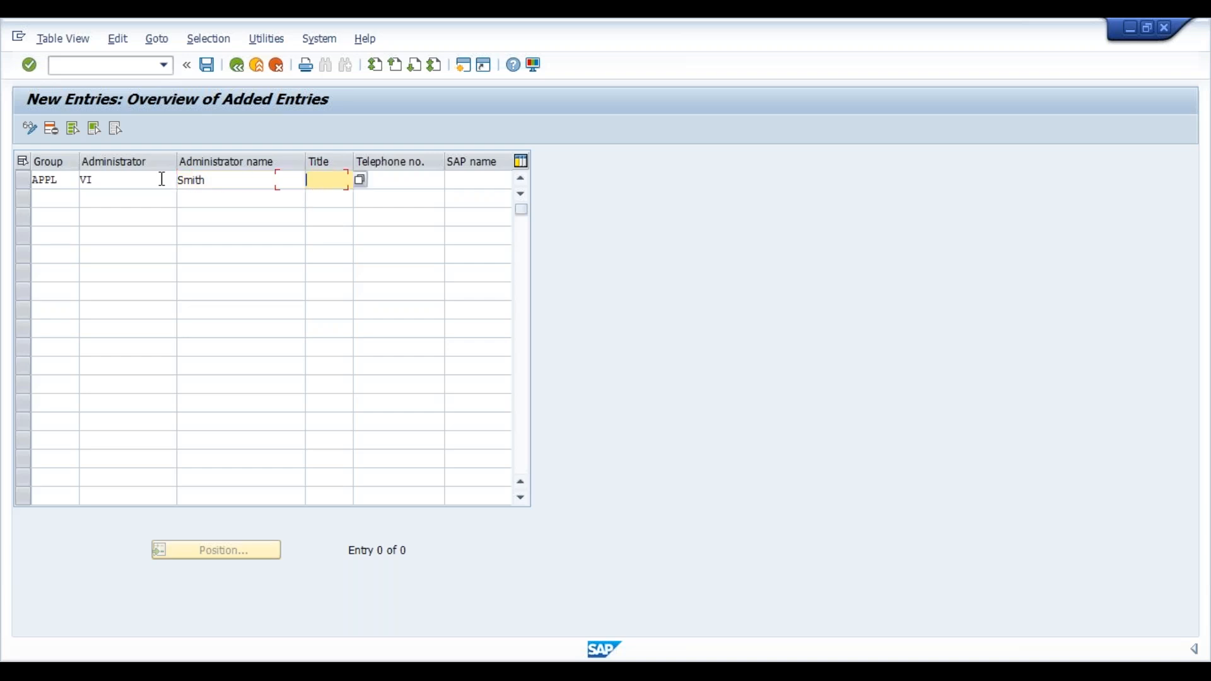
type("Mr.")
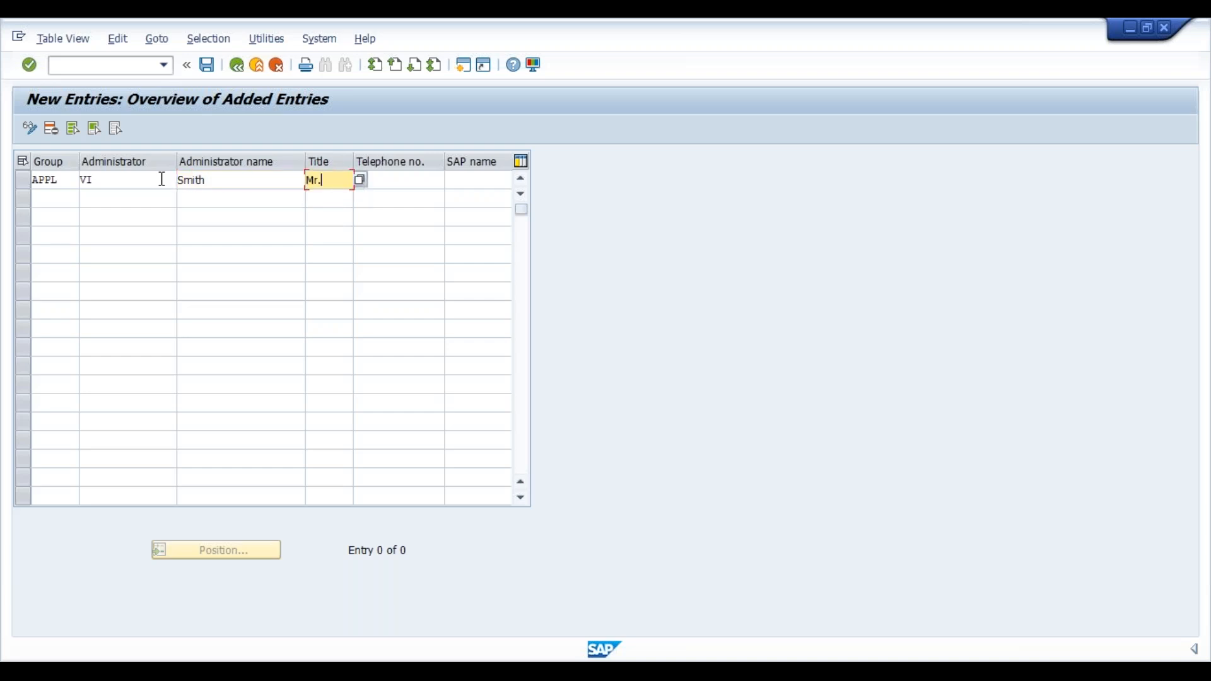
key("Tab")
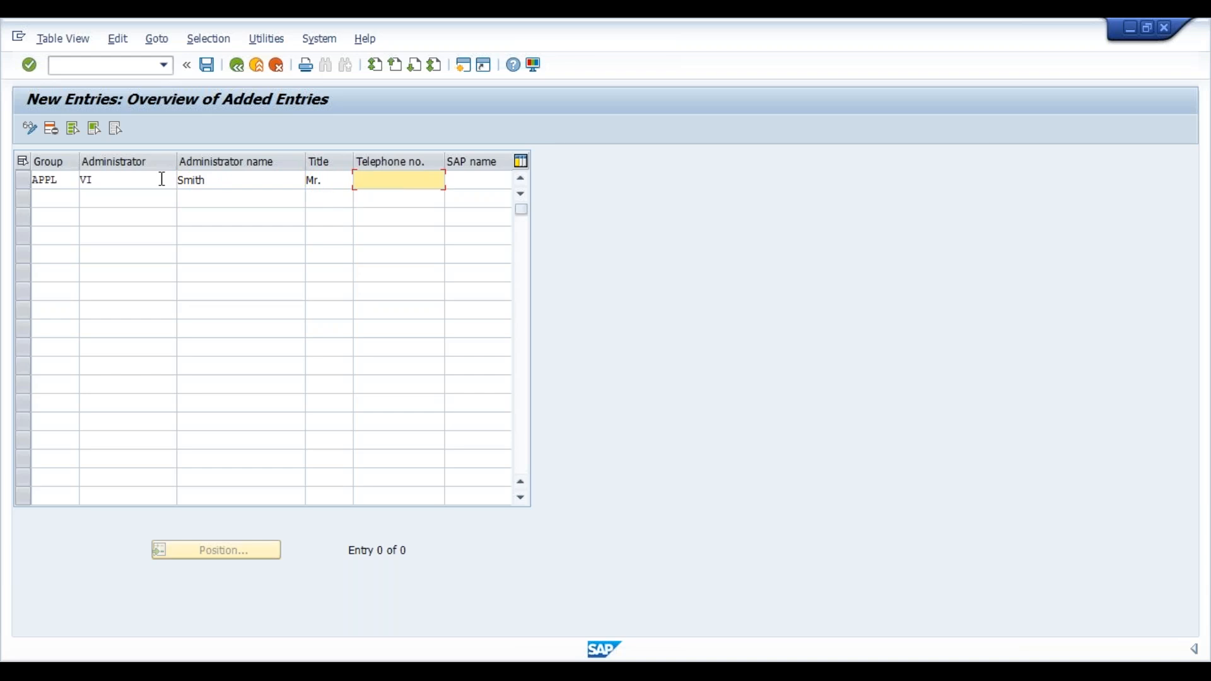
type("9")
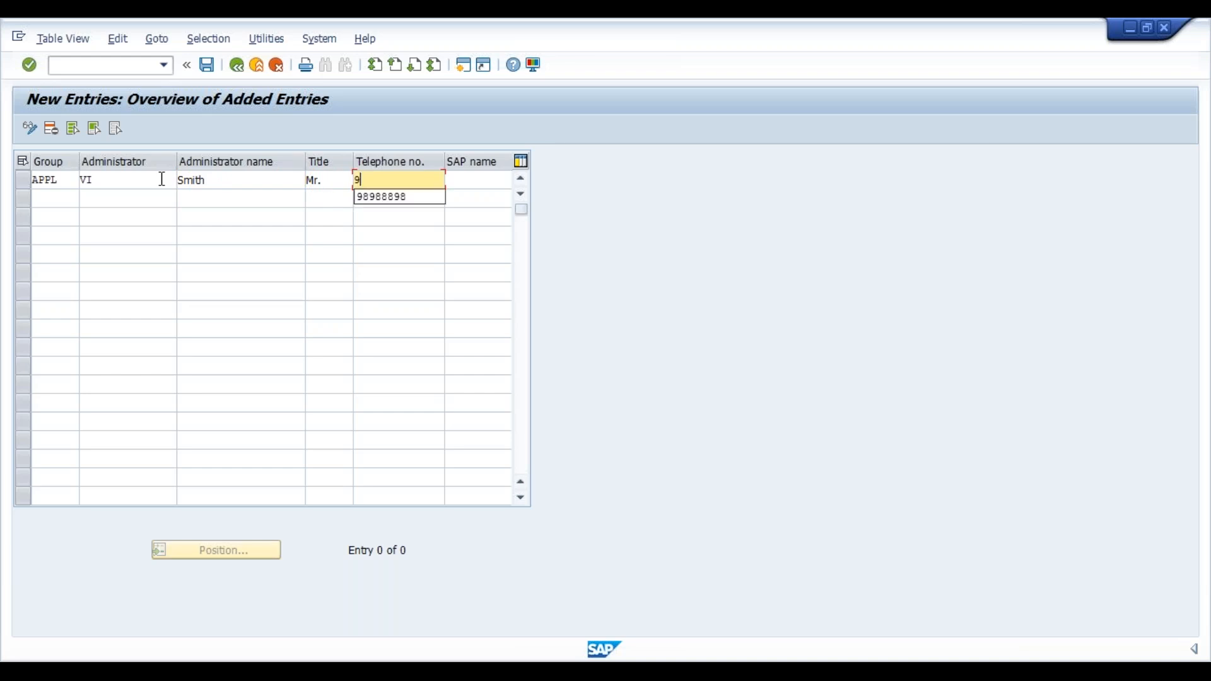
type("898989")
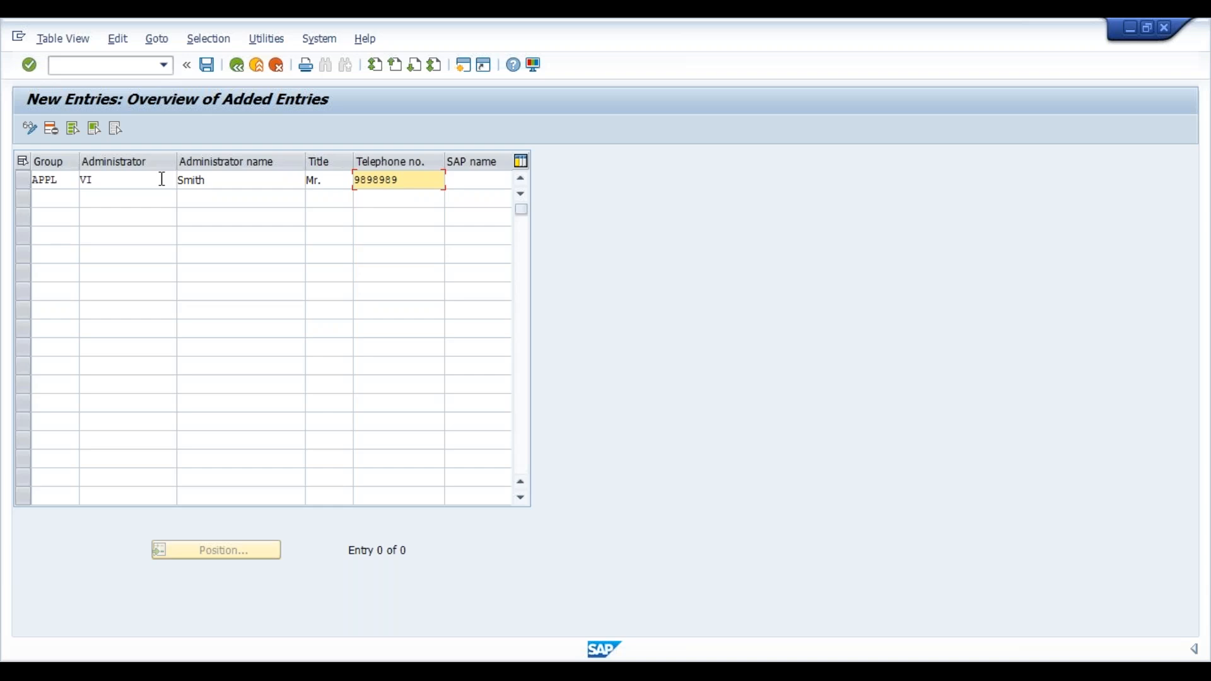
key("Tab")
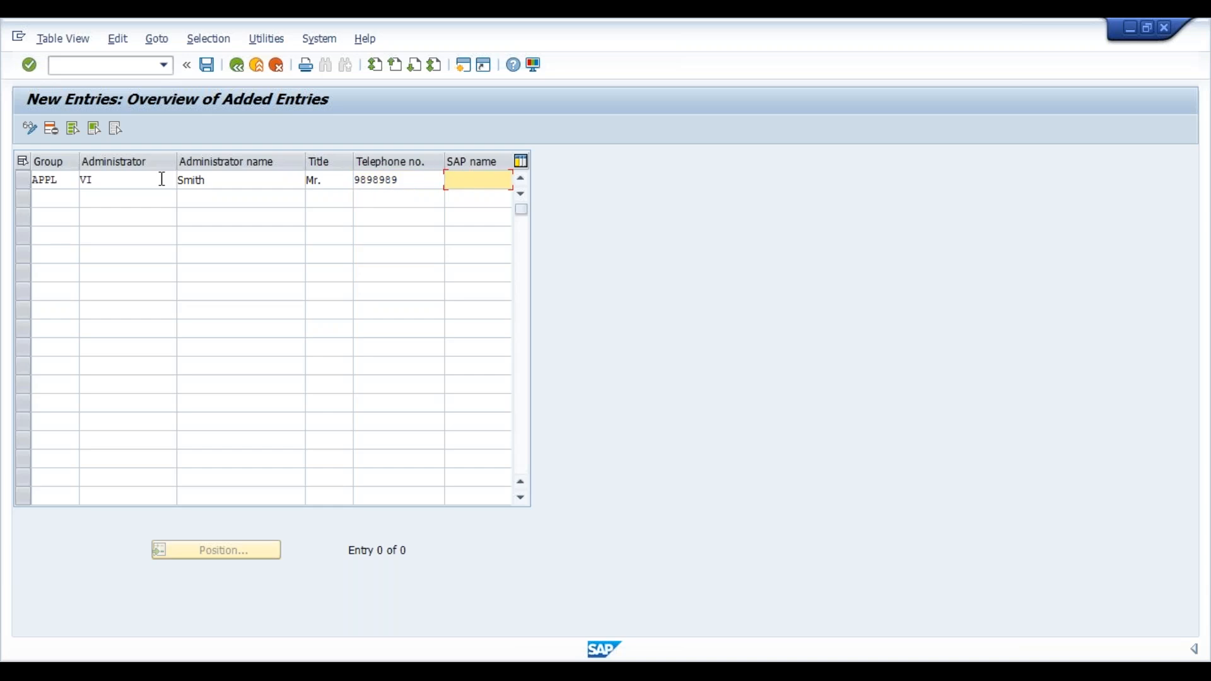
key("BackSpace")
key("Down")
key("Return")
key("Return")
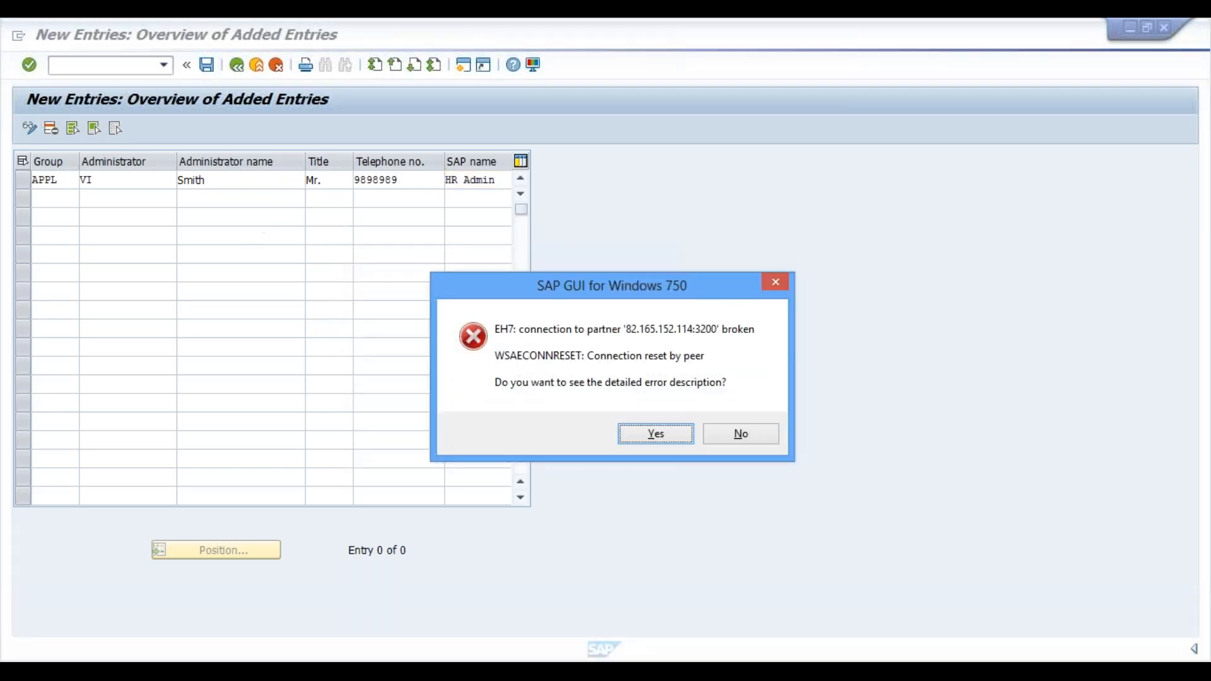
Confirm Yes in the SAP GUI error prompt to view the connection-reset details.
left_click(642, 436)
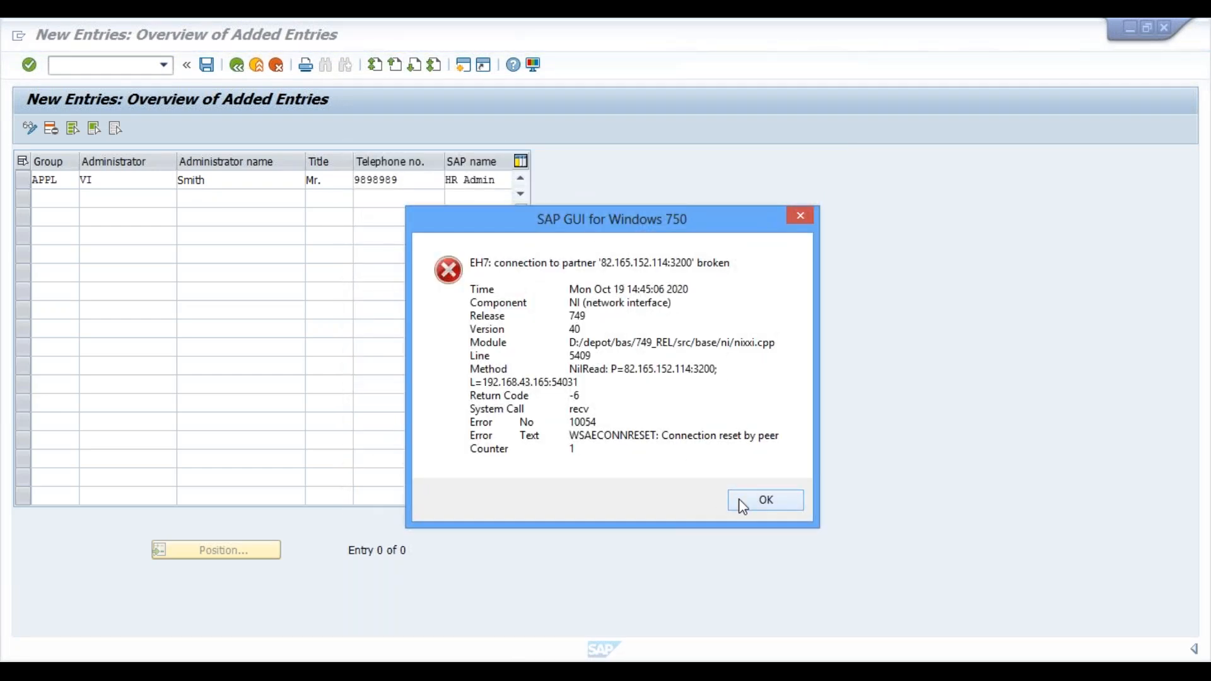